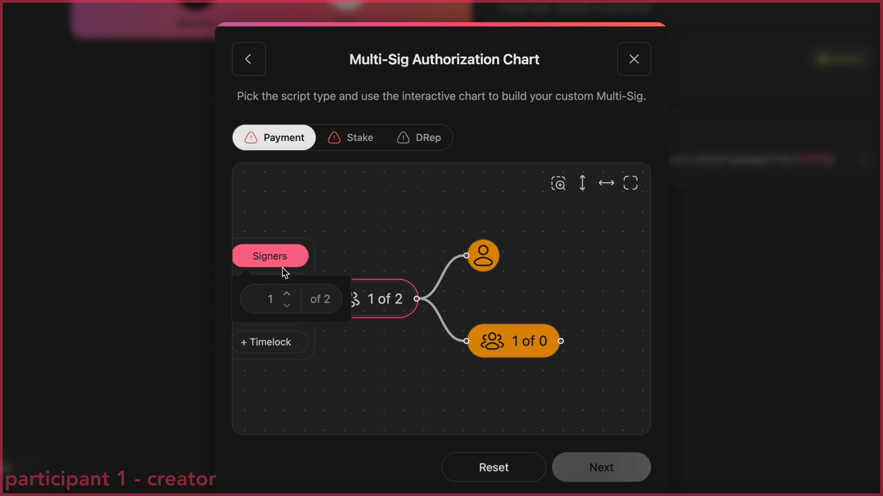
Require 2 of 2 signers on the payment chart's root node and add two participants to its empty child group
{"action": "left_click", "coordinate": [286, 294]}
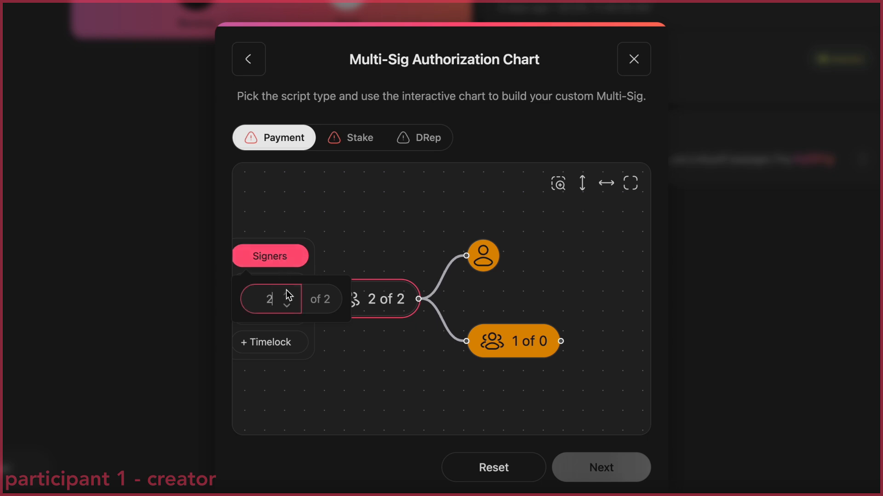
{"action": "left_click", "coordinate": [421, 365]}
{"action": "left_click", "coordinate": [501, 347]}
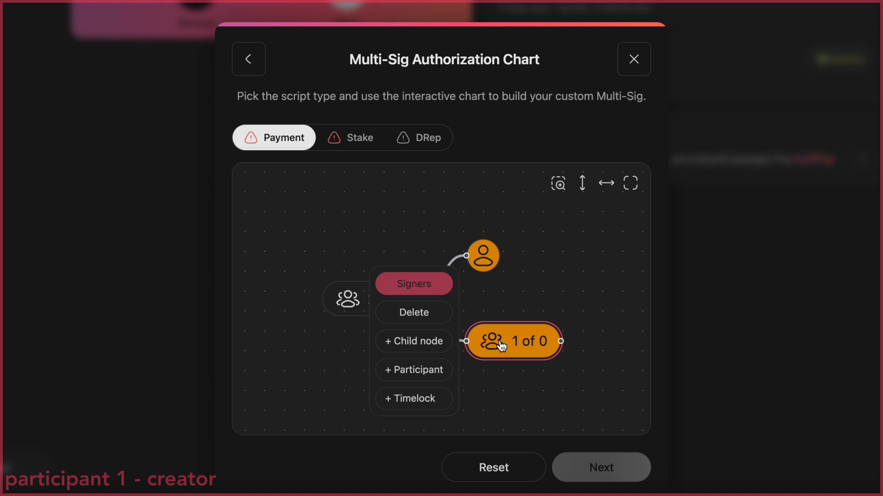
{"action": "left_click", "coordinate": [406, 376]}
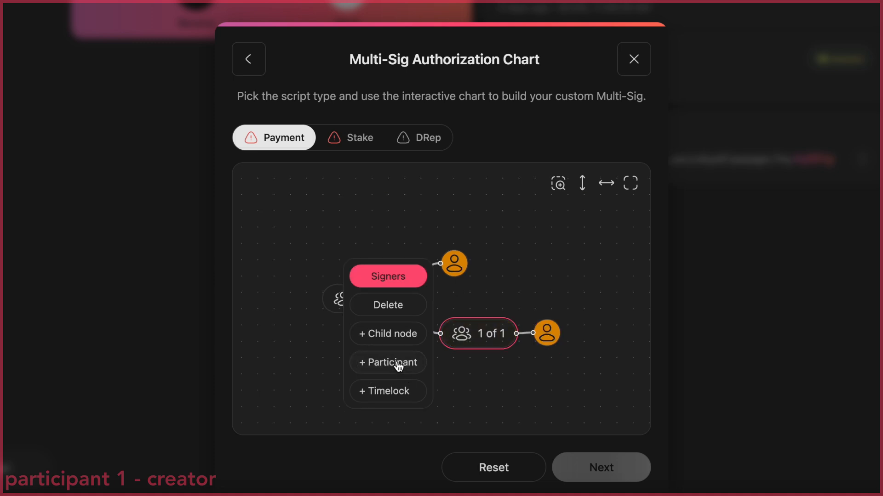
{"action": "left_click", "coordinate": [398, 363]}
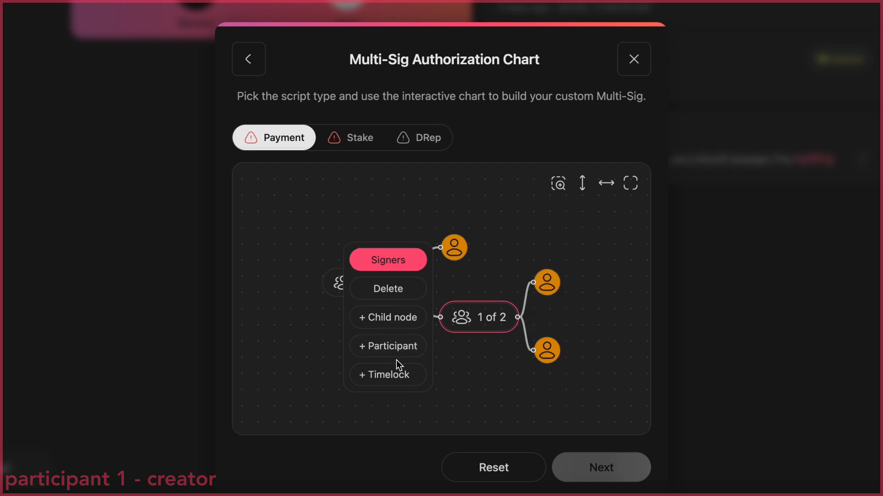
{"action": "left_click", "coordinate": [475, 372]}
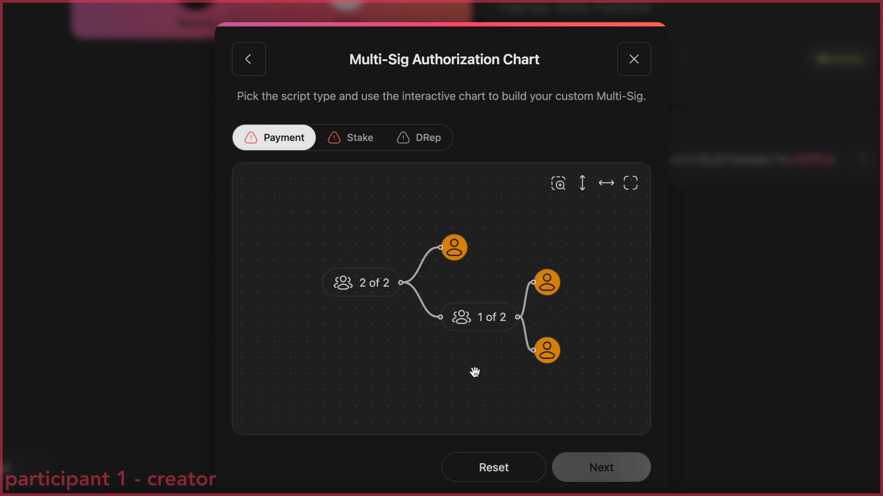
Add a timelock to the two-participant child group with unlock date 08/31/2025 14:10
{"action": "left_click", "coordinate": [480, 321]}
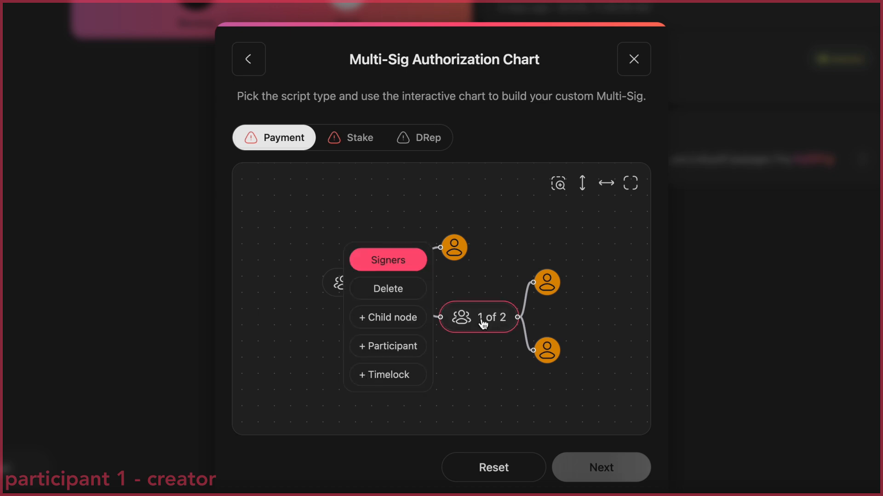
{"action": "left_click", "coordinate": [405, 374]}
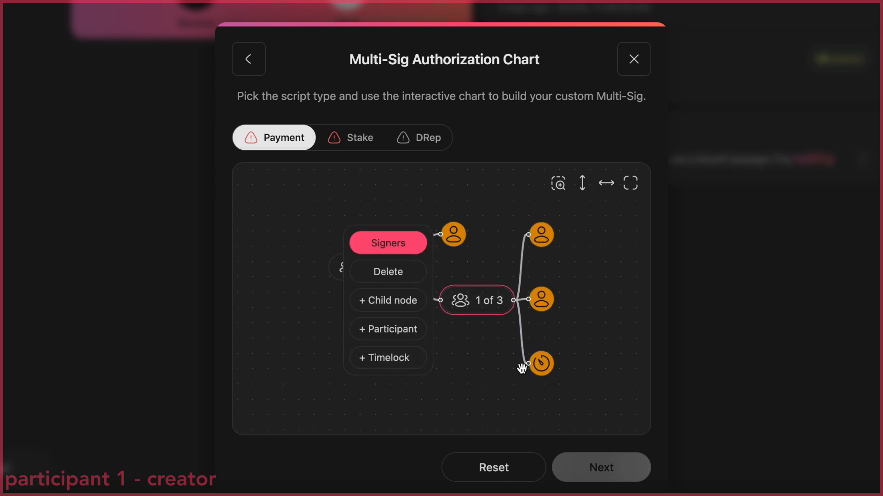
{"action": "left_click", "coordinate": [542, 367]}
{"action": "left_click", "coordinate": [591, 349]}
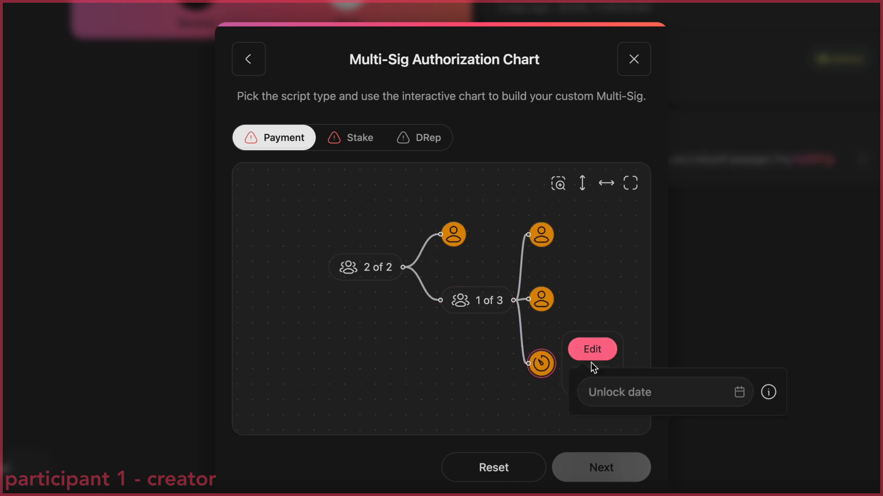
{"action": "left_click", "coordinate": [628, 389]}
{"action": "left_click", "coordinate": [600, 237]}
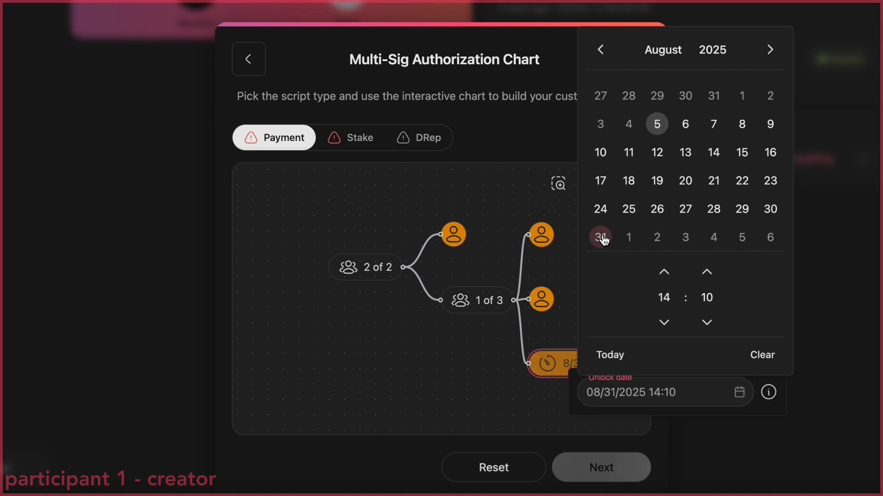
{"action": "left_click", "coordinate": [535, 402]}
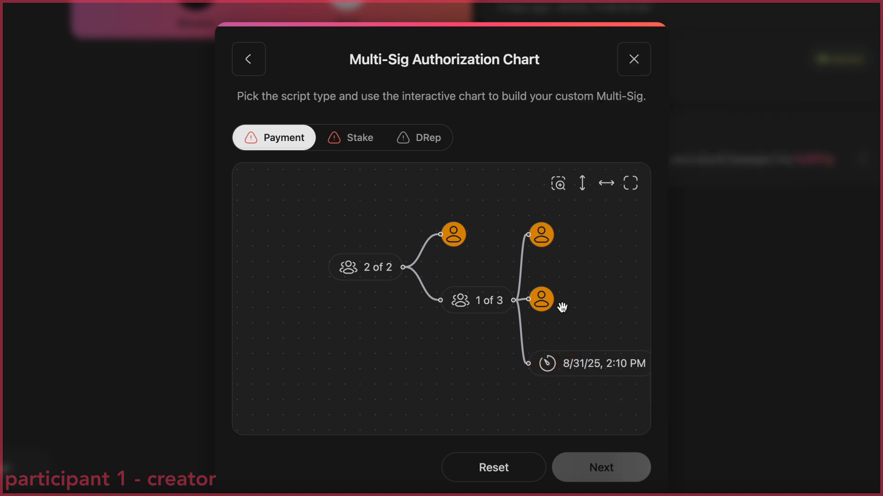
Raise the child group's required signers to 3 of 3, and return them to 1
{"action": "left_click", "coordinate": [562, 184]}
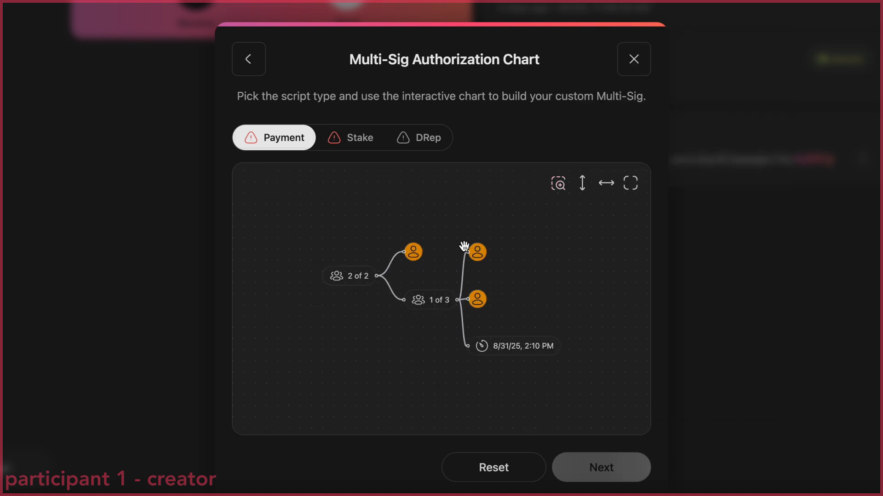
{"action": "left_click", "coordinate": [437, 302]}
{"action": "left_click", "coordinate": [360, 248]}
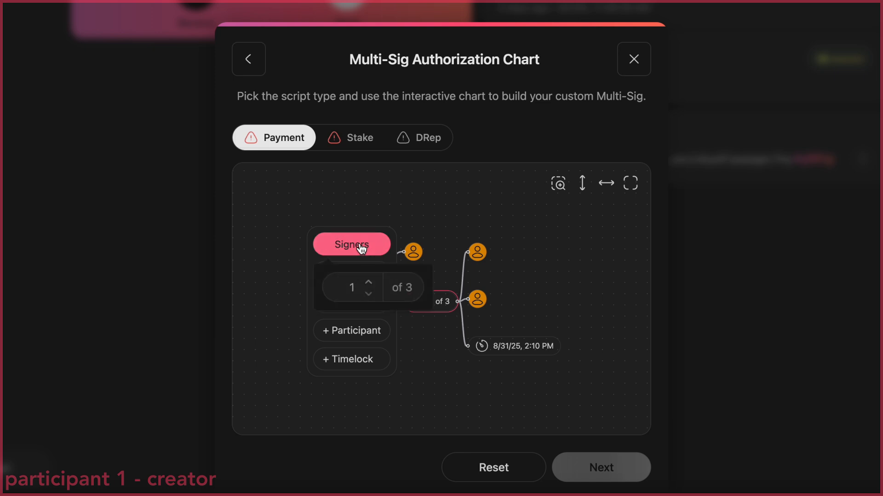
{"action": "left_click", "coordinate": [367, 281]}
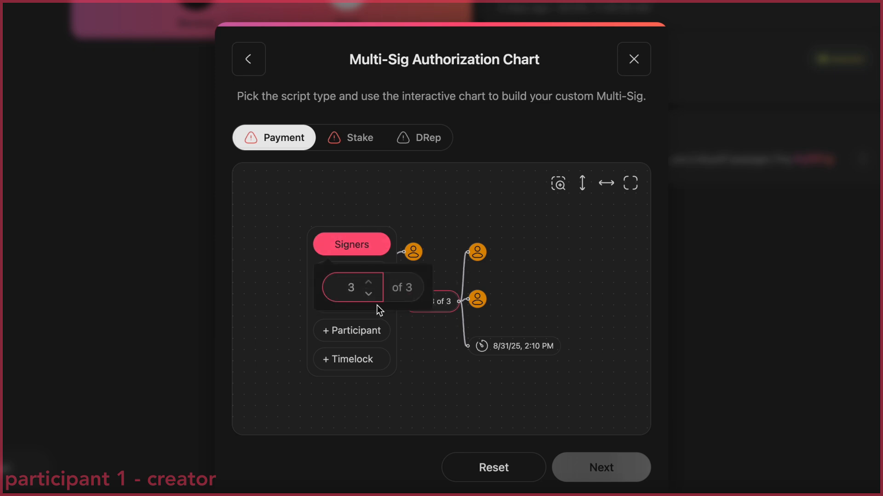
{"action": "left_click", "coordinate": [369, 295]}
{"action": "left_click", "coordinate": [369, 295]}
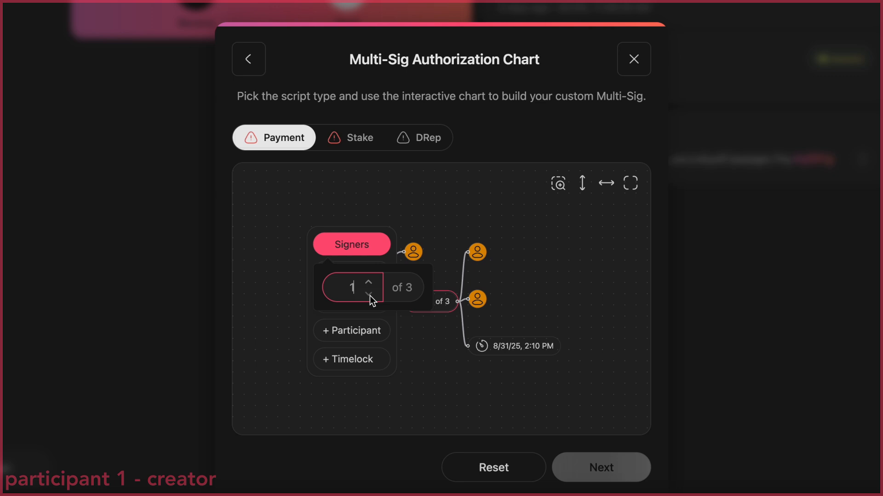
{"action": "left_click", "coordinate": [437, 365]}
Replace the 8/31/25 timelock with a second child node under the root that holds its own timelock
{"action": "left_click", "coordinate": [524, 350]}
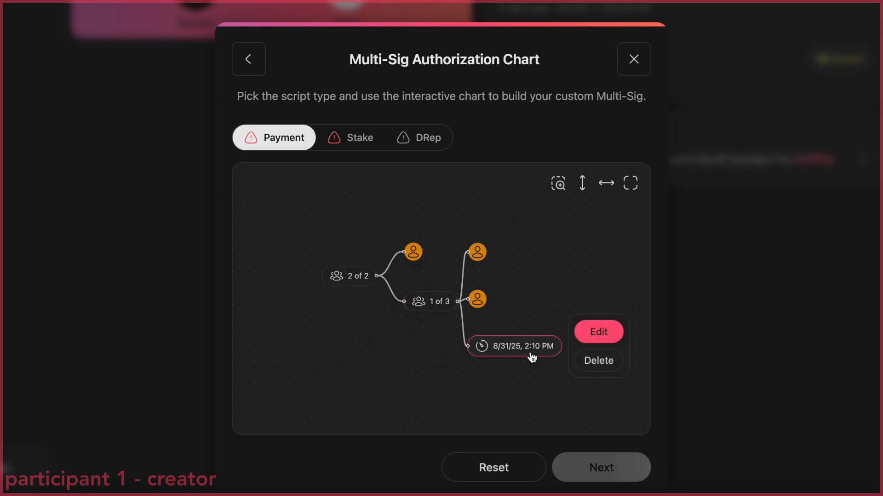
{"action": "left_click", "coordinate": [597, 360]}
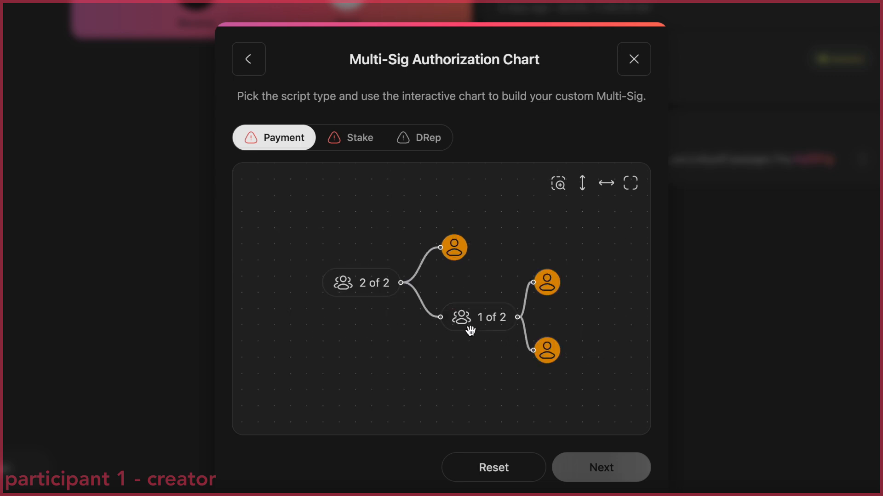
{"action": "left_click", "coordinate": [380, 293]}
{"action": "left_click", "coordinate": [285, 276]}
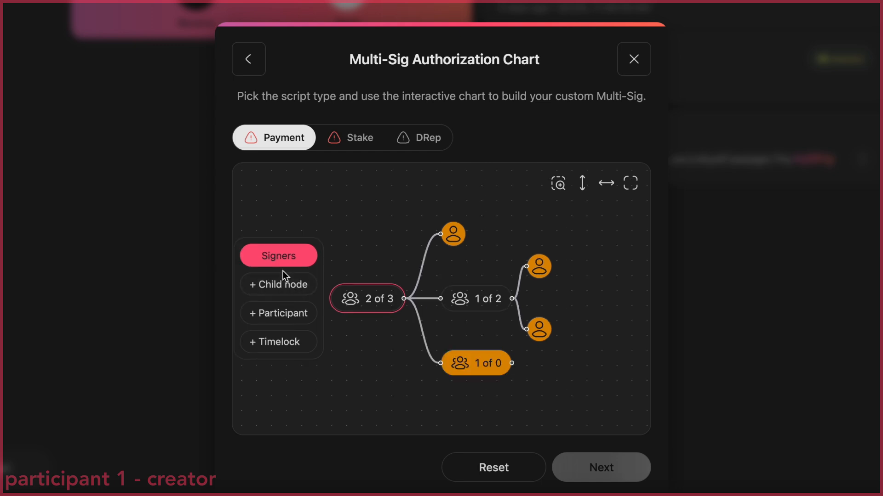
{"action": "left_click", "coordinate": [484, 368]}
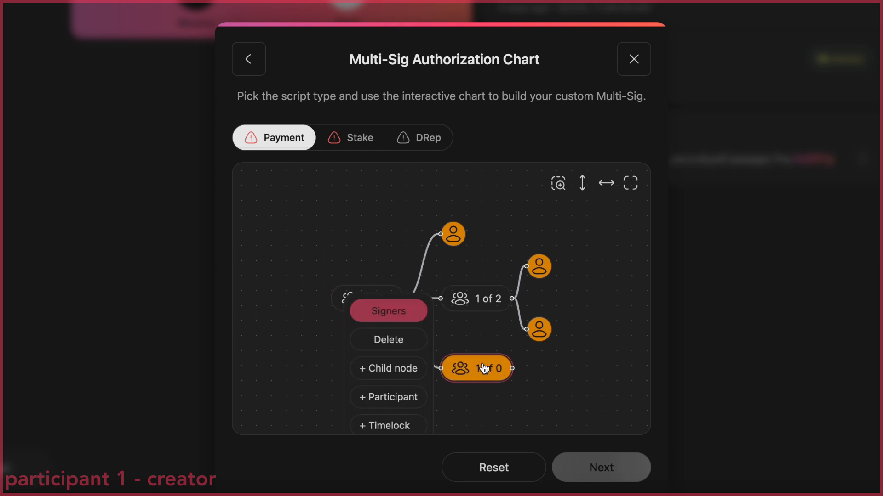
{"action": "left_click", "coordinate": [391, 425]}
{"action": "left_click", "coordinate": [463, 319]}
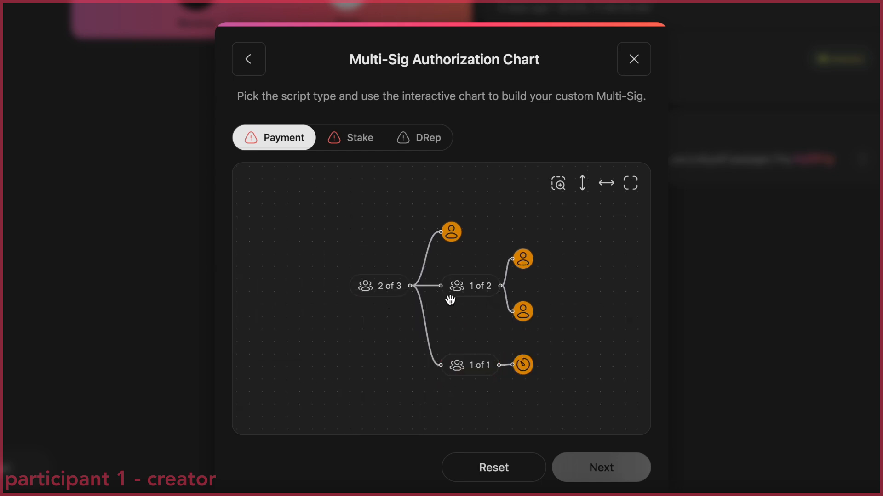
Reconnect the two-participant group under the timelock's group, requiring 2 of 2 signers there, and realign the chart left to right
{"action": "left_click_drag", "start_coordinate": [445, 289], "coordinate": [499, 365]}
{"action": "left_click", "coordinate": [479, 368]}
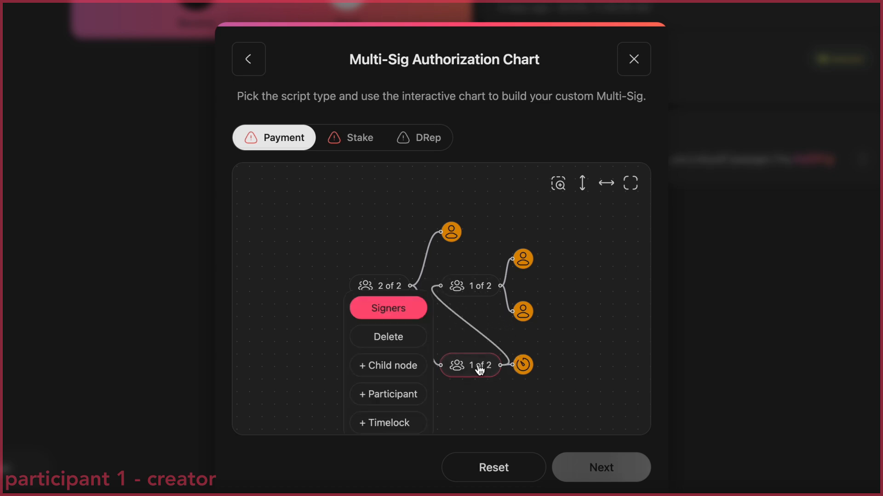
{"action": "left_click", "coordinate": [394, 312]}
{"action": "left_click", "coordinate": [405, 346]}
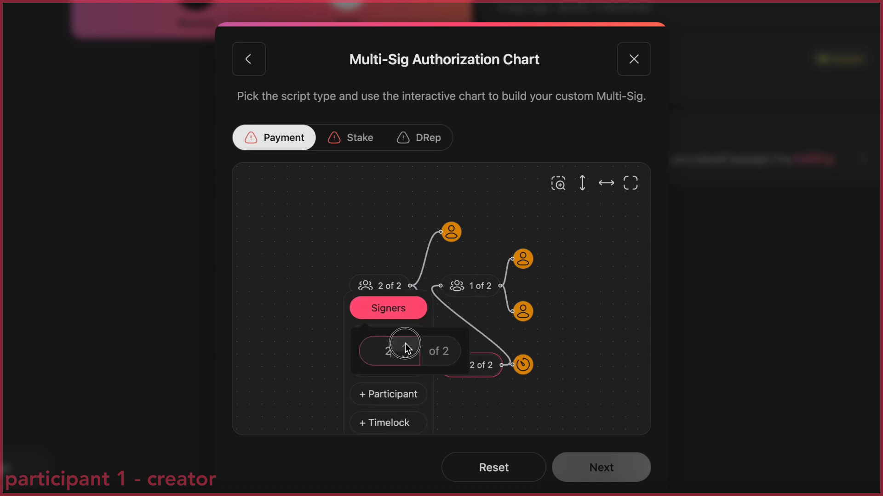
{"action": "left_click", "coordinate": [568, 325]}
{"action": "left_click", "coordinate": [606, 183]}
{"action": "left_click", "coordinate": [559, 184]}
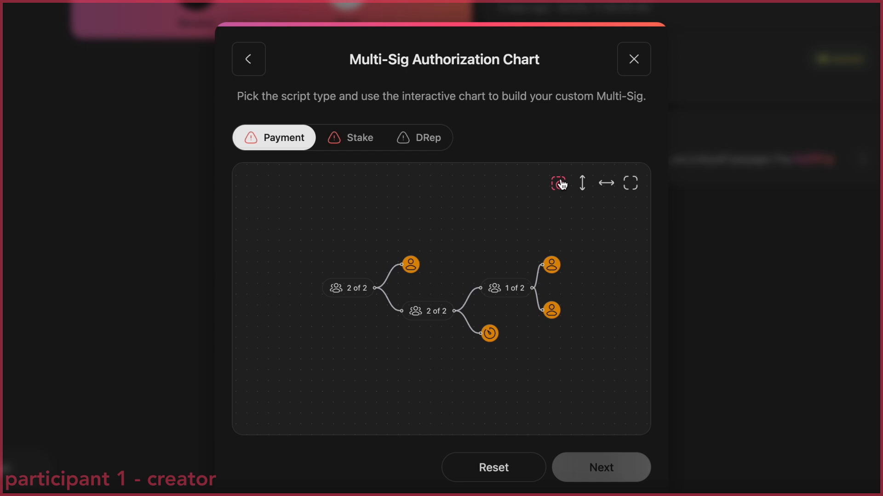
Reset the payment chart and add one participant and one child node to the root node
{"action": "left_click", "coordinate": [495, 469]}
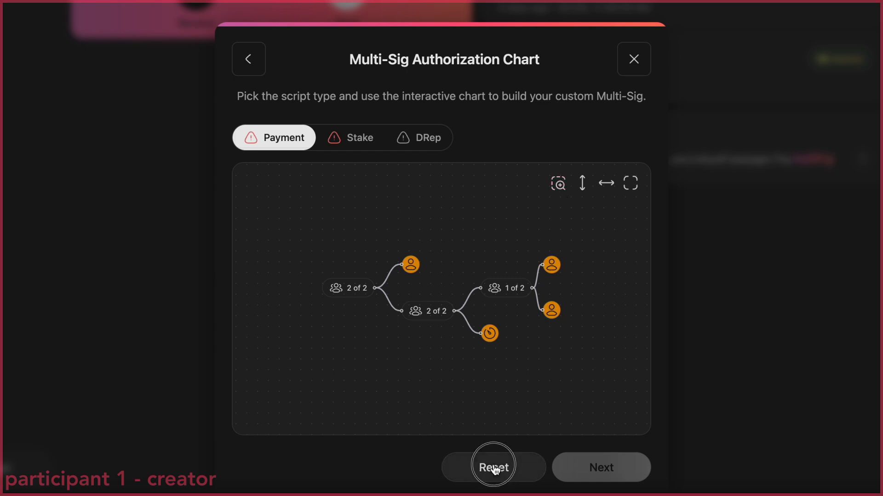
{"action": "left_click", "coordinate": [451, 303]}
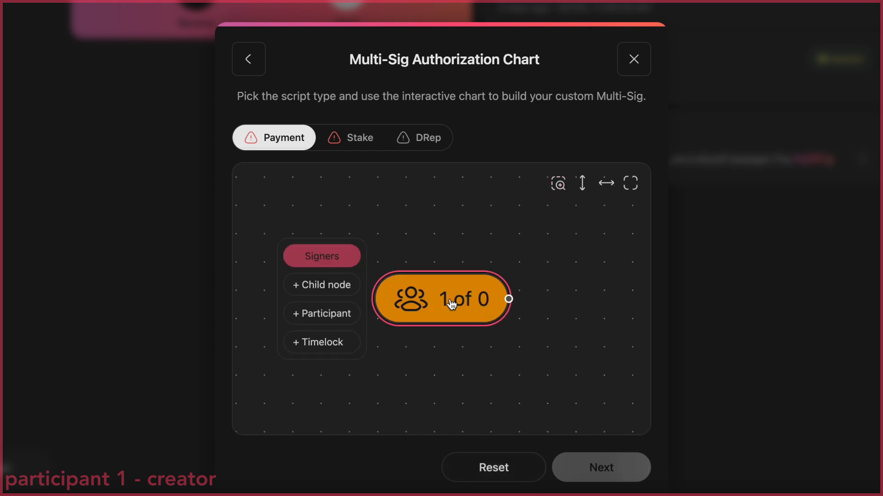
{"action": "left_click", "coordinate": [340, 313]}
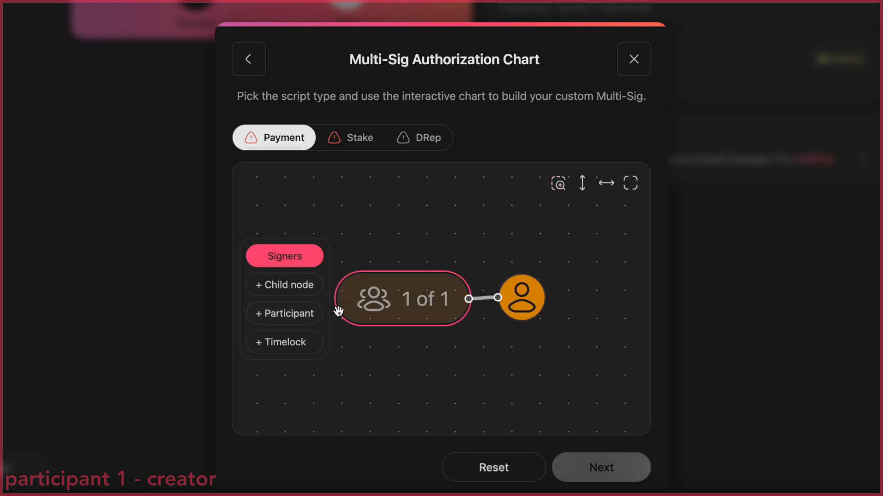
{"action": "left_click", "coordinate": [301, 287]}
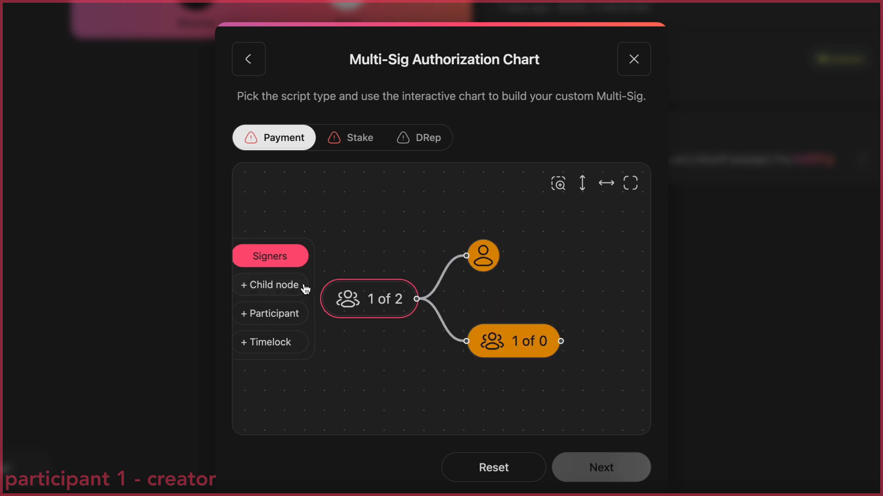
Arrange the chart top to bottom and add three participants to the child node
{"action": "left_click", "coordinate": [581, 190]}
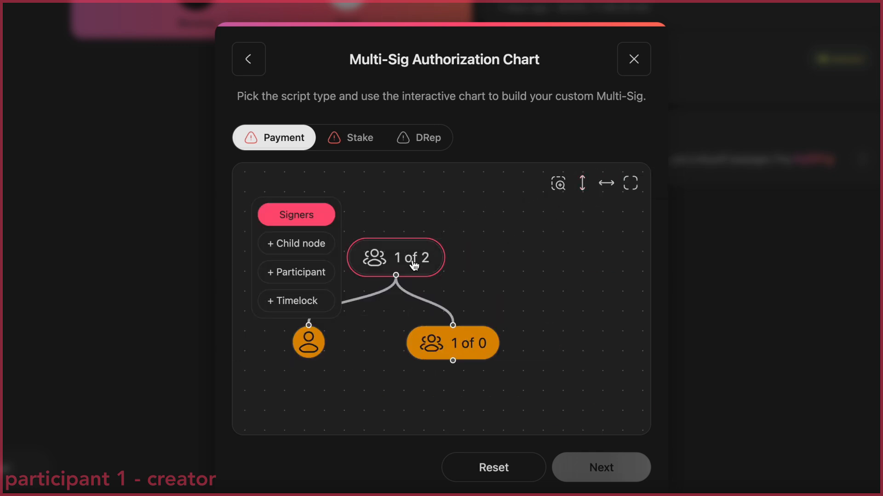
{"action": "left_click", "coordinate": [445, 344]}
{"action": "left_click", "coordinate": [355, 373]}
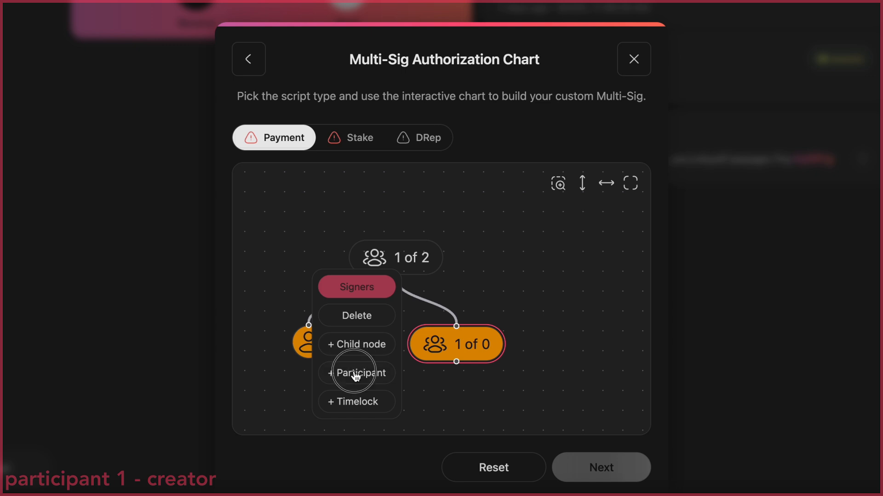
{"action": "left_click", "coordinate": [390, 333]}
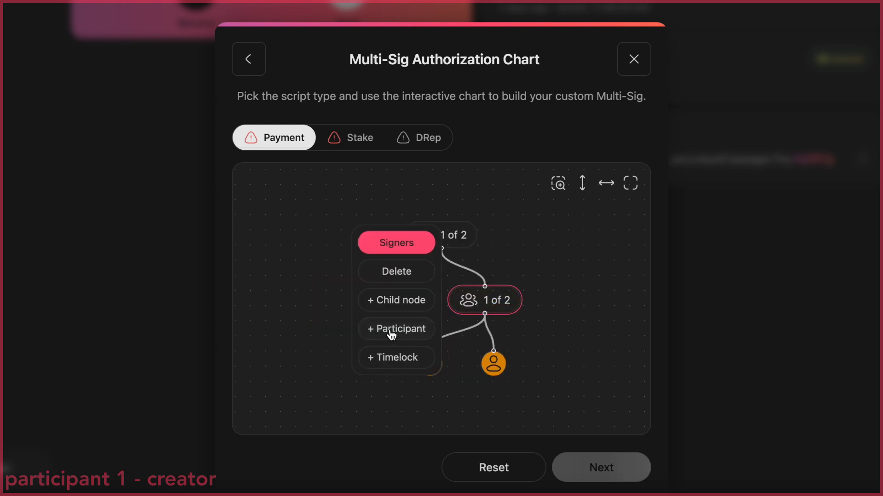
{"action": "left_click", "coordinate": [391, 334]}
Set the required signers to 2 of 2 on the root node and 2 of 3 on the child node
{"action": "left_click", "coordinate": [450, 244]}
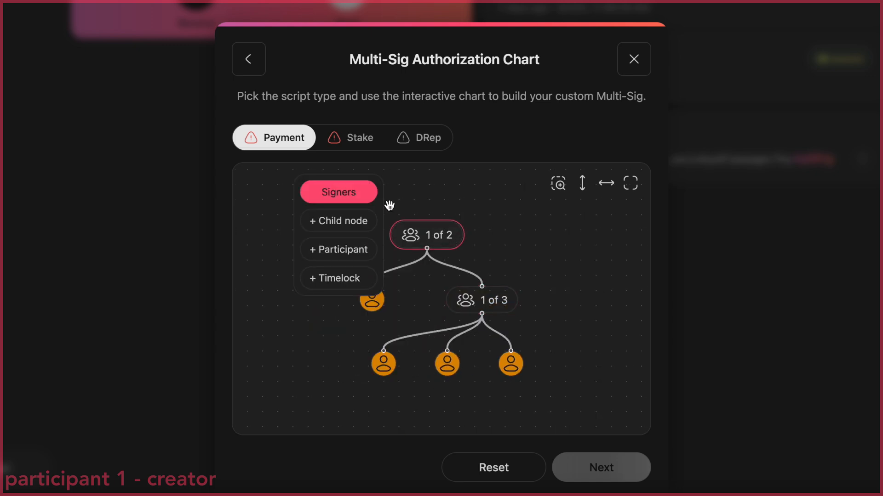
{"action": "left_click", "coordinate": [362, 196]}
{"action": "left_click", "coordinate": [355, 229]}
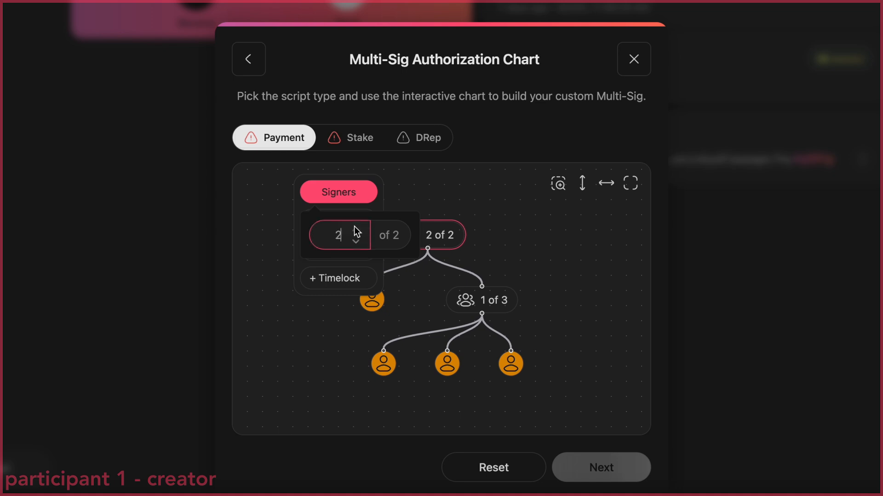
{"action": "left_click", "coordinate": [498, 304]}
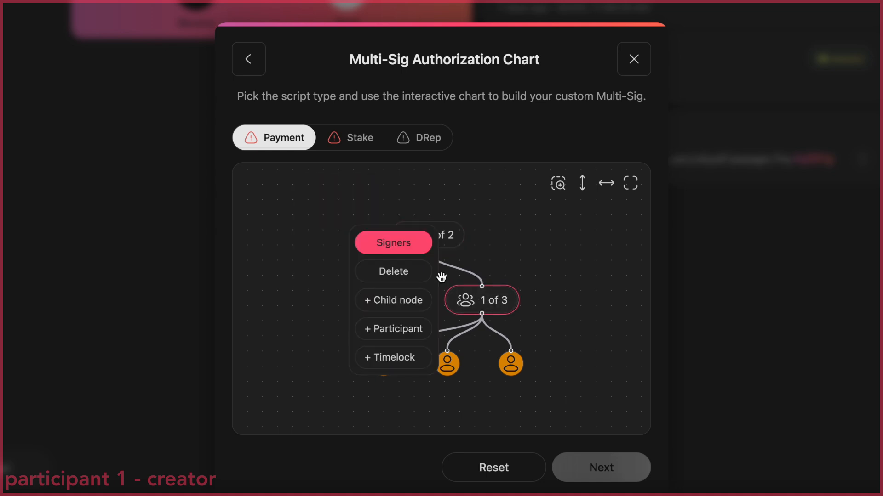
{"action": "left_click", "coordinate": [412, 251]}
{"action": "left_click", "coordinate": [410, 280]}
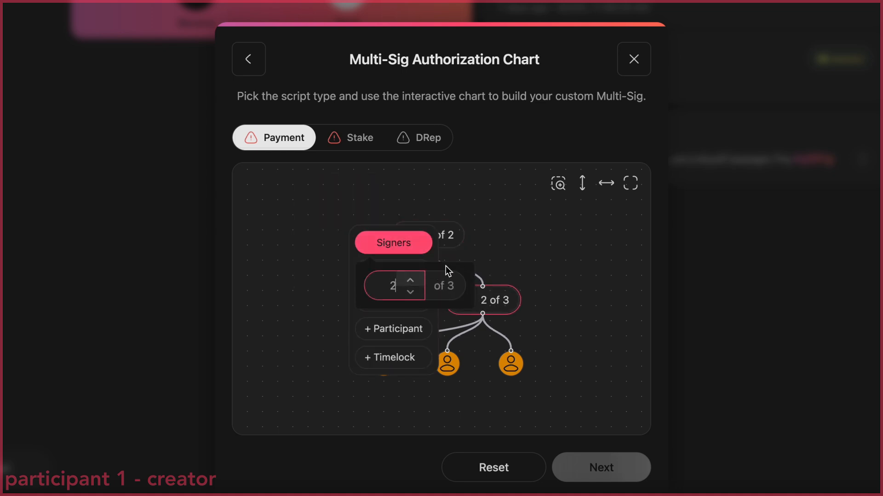
{"action": "left_click", "coordinate": [542, 254]}
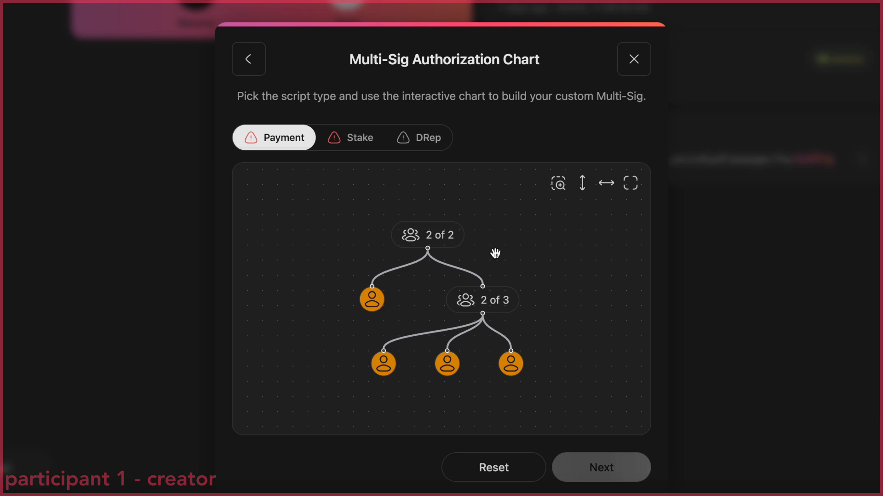
Assign the multi-sig account of the participant-1 wallet to the participant directly under the root node
{"action": "left_click", "coordinate": [377, 298]}
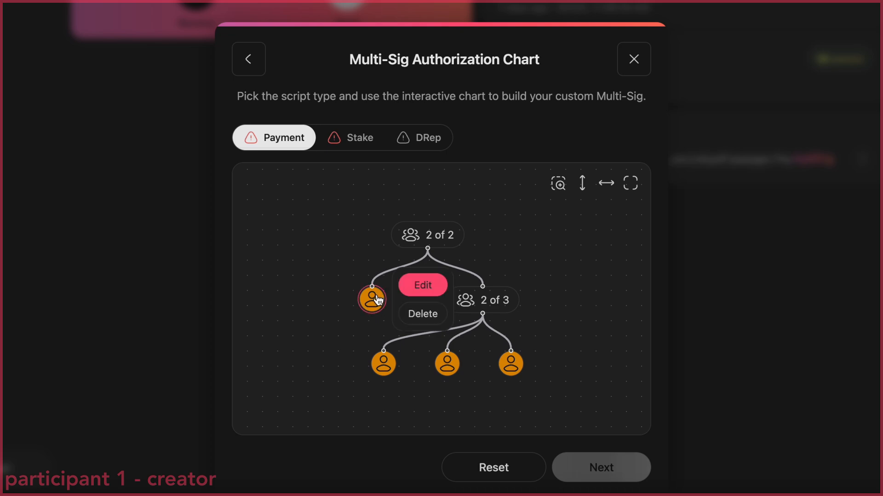
{"action": "left_click", "coordinate": [425, 285]}
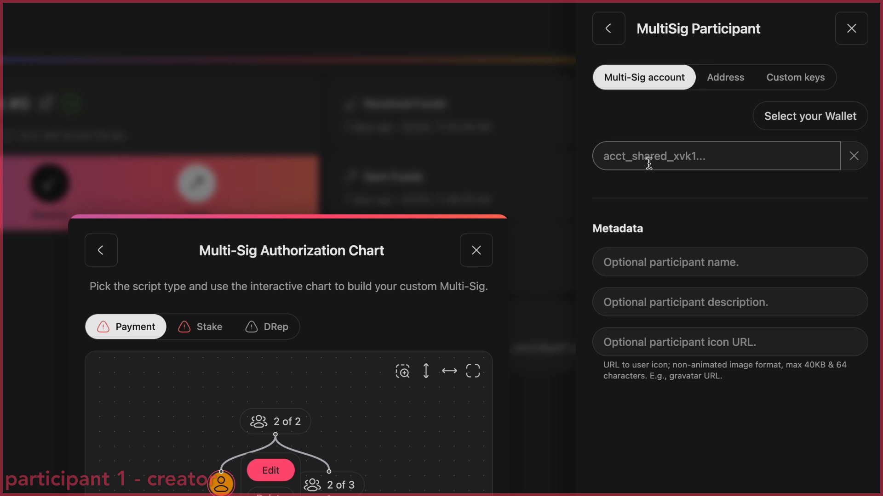
{"action": "left_click", "coordinate": [721, 78]}
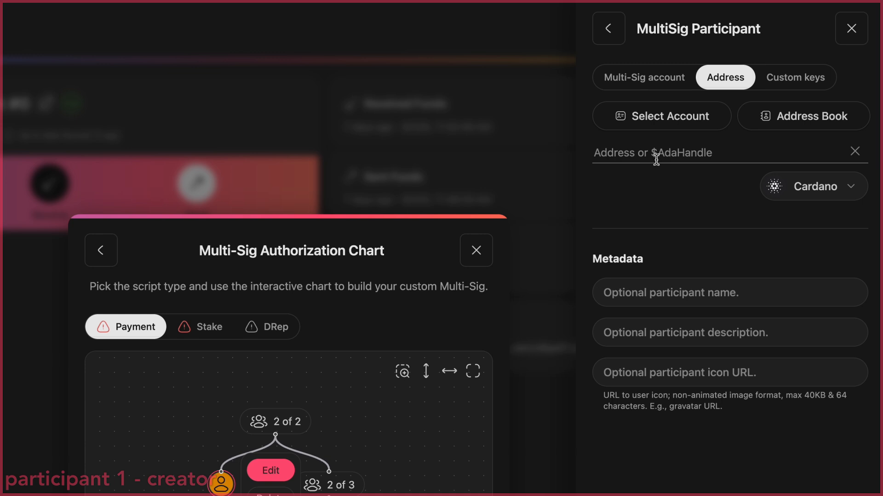
{"action": "left_click", "coordinate": [649, 80]}
{"action": "left_click", "coordinate": [790, 116]}
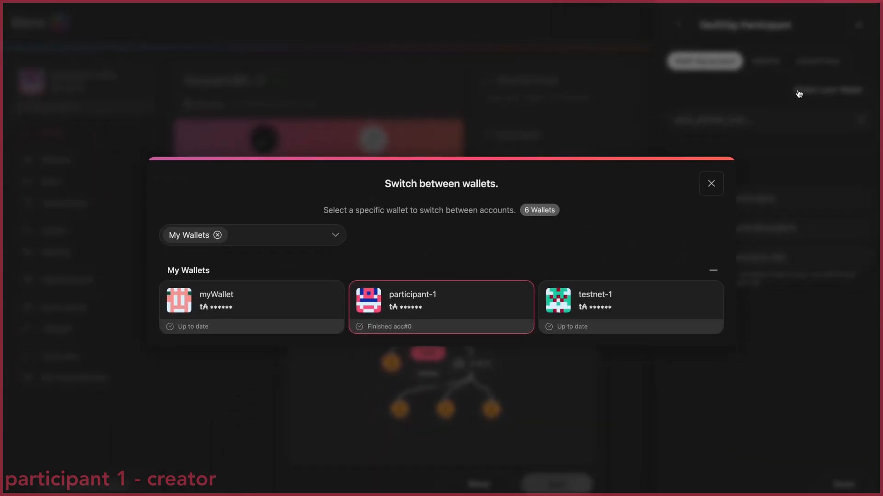
{"action": "left_click", "coordinate": [457, 301]}
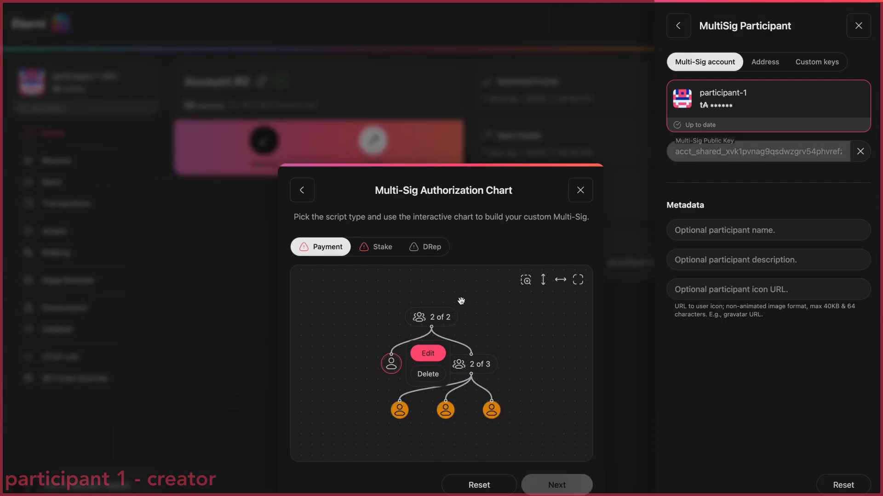
Assign the address book entry "participant 2" to the first participant of the 2-of-3 group
{"action": "left_click", "coordinate": [399, 409]}
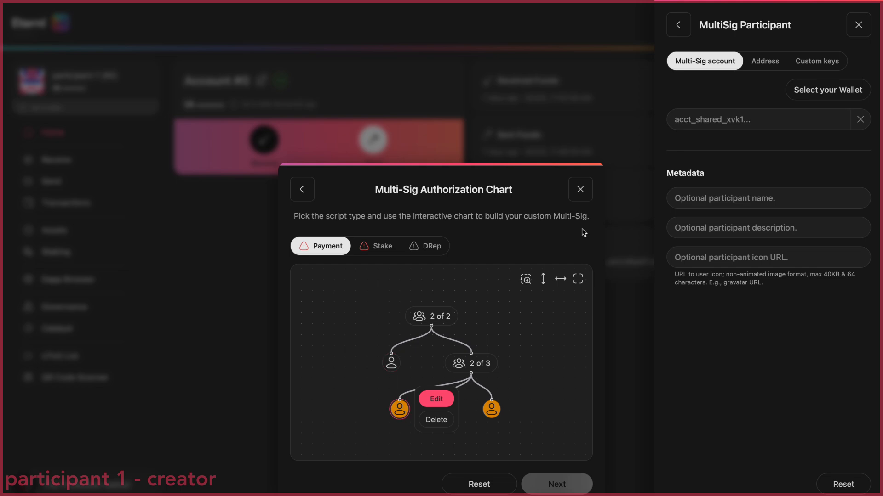
{"action": "left_click", "coordinate": [765, 61]}
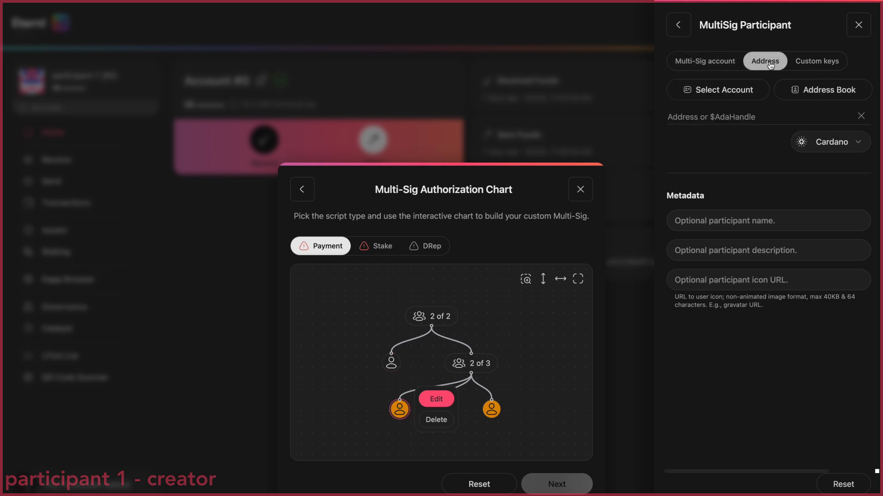
{"action": "left_click", "coordinate": [814, 90]}
{"action": "left_click", "coordinate": [506, 168]}
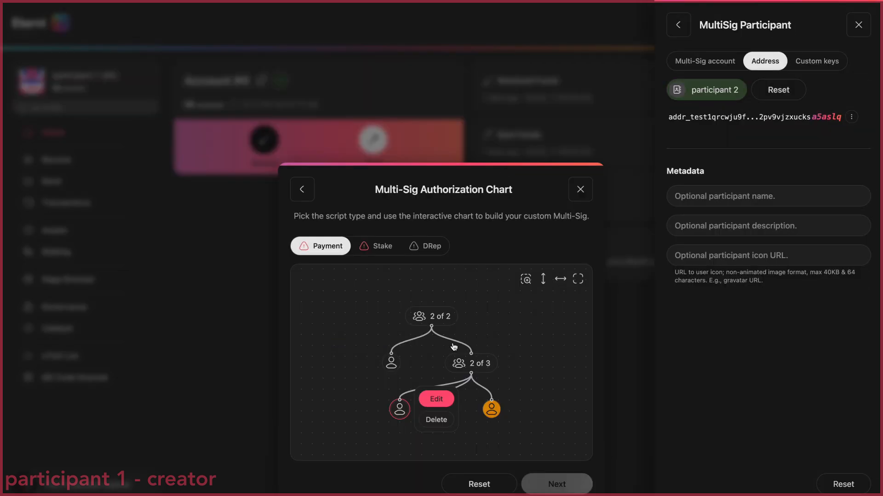
Assign the address book entry "participant 3" to the middle participant of the 2-of-3 group
{"action": "left_click", "coordinate": [469, 417]}
{"action": "left_click", "coordinate": [446, 411]}
{"action": "left_click", "coordinate": [490, 398]}
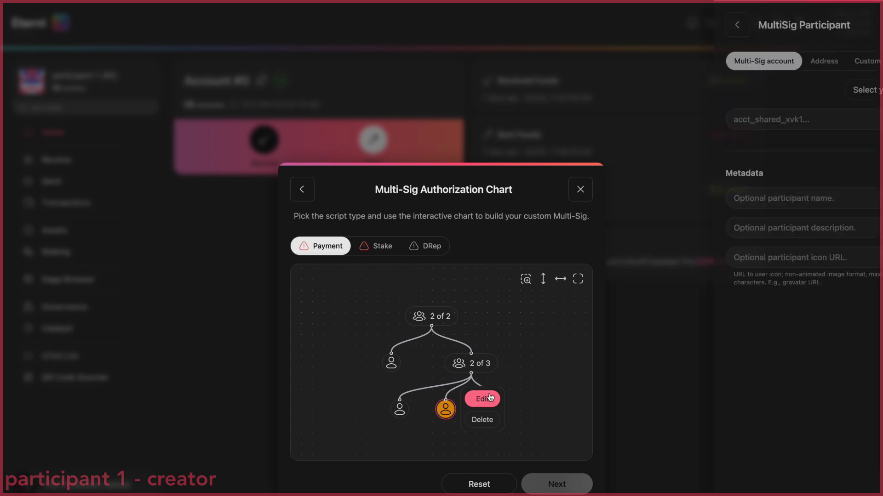
{"action": "left_click", "coordinate": [765, 61]}
{"action": "left_click", "coordinate": [839, 91]}
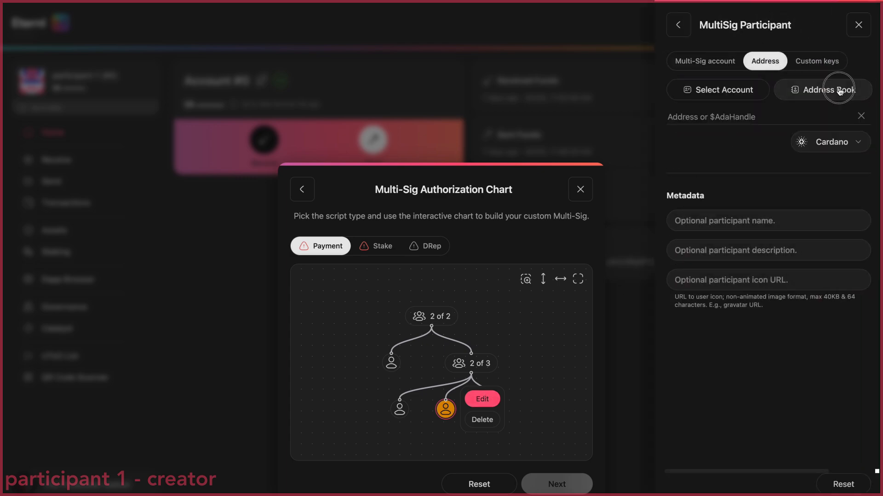
{"action": "left_click", "coordinate": [417, 268]}
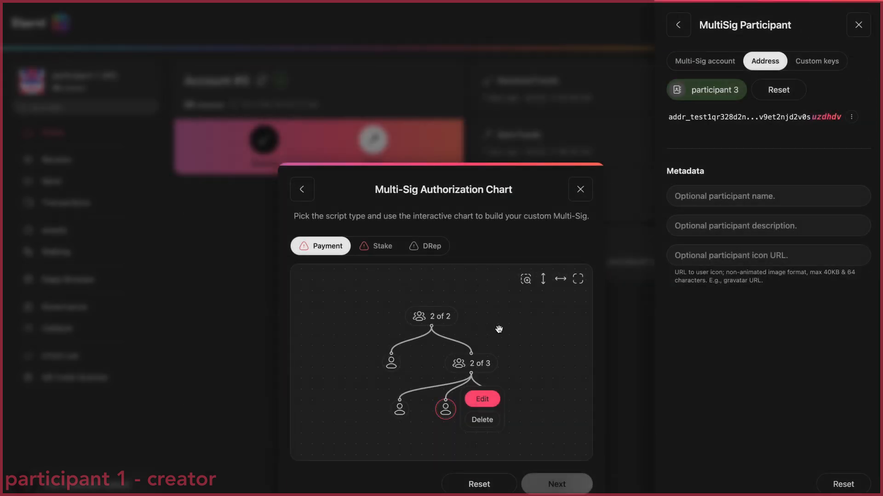
Assign the address book entry "participant 4" to the last participant of the 2-of-3 group and close the participant settings
{"action": "left_click", "coordinate": [510, 412]}
{"action": "left_click", "coordinate": [492, 412]}
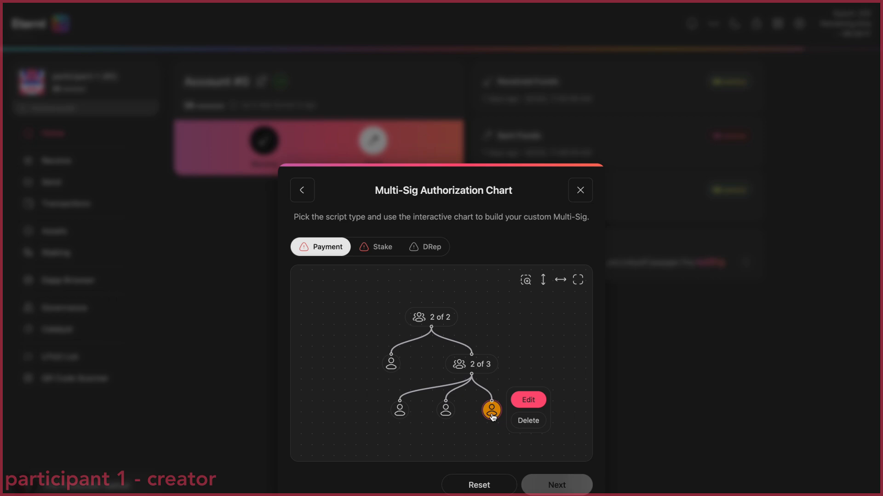
{"action": "left_click", "coordinate": [528, 400]}
{"action": "left_click", "coordinate": [754, 65]}
{"action": "left_click", "coordinate": [819, 91]}
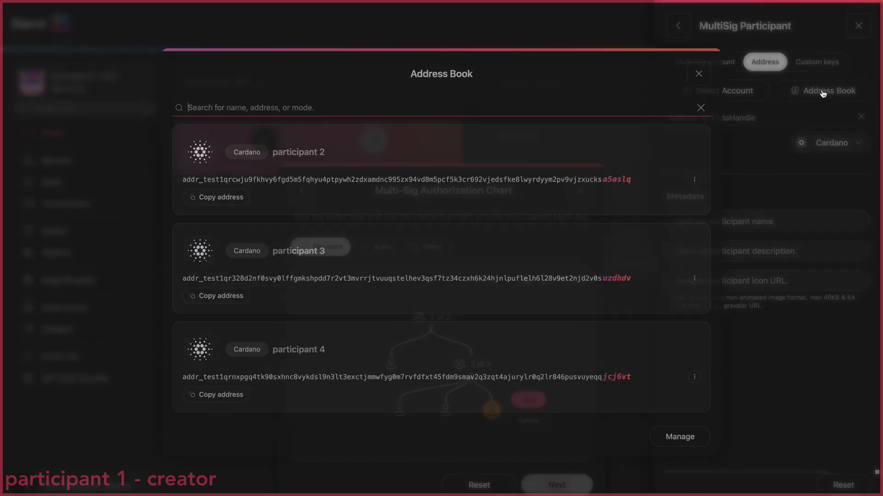
{"action": "left_click", "coordinate": [482, 372]}
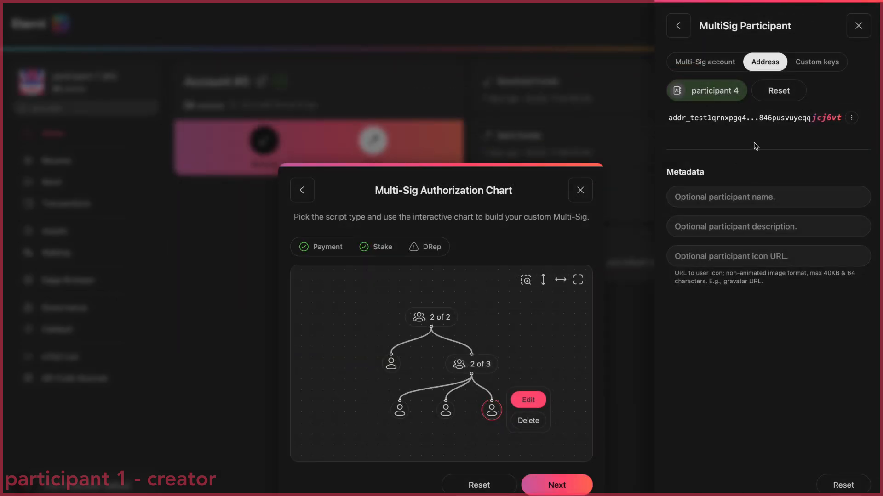
{"action": "left_click", "coordinate": [856, 26]}
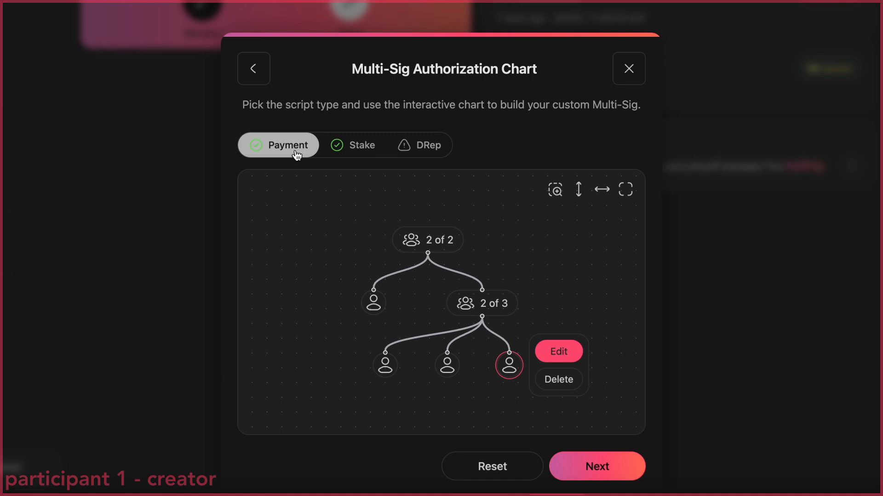
Stop the stake script mirroring the payment script and require 1 of 2 signers on its root and 3 of 3 on its child node
{"action": "left_click", "coordinate": [361, 154]}
{"action": "left_click", "coordinate": [434, 153]}
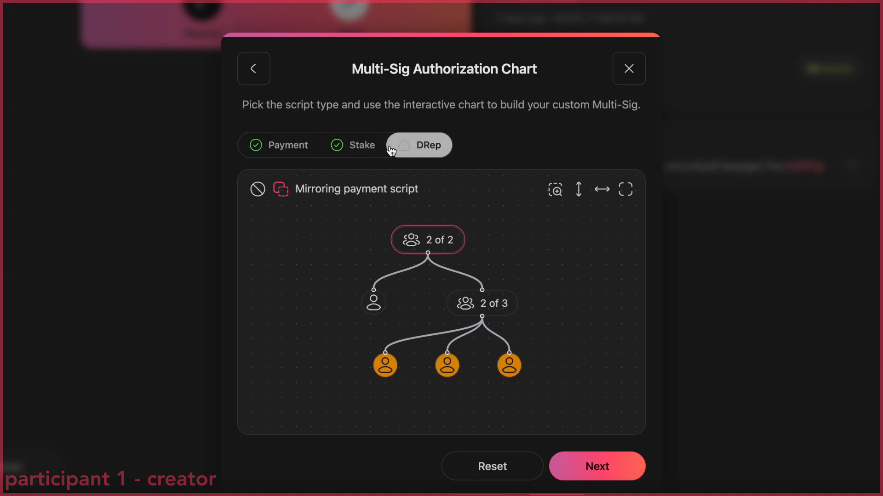
{"action": "left_click", "coordinate": [353, 151]}
{"action": "left_click", "coordinate": [283, 194]}
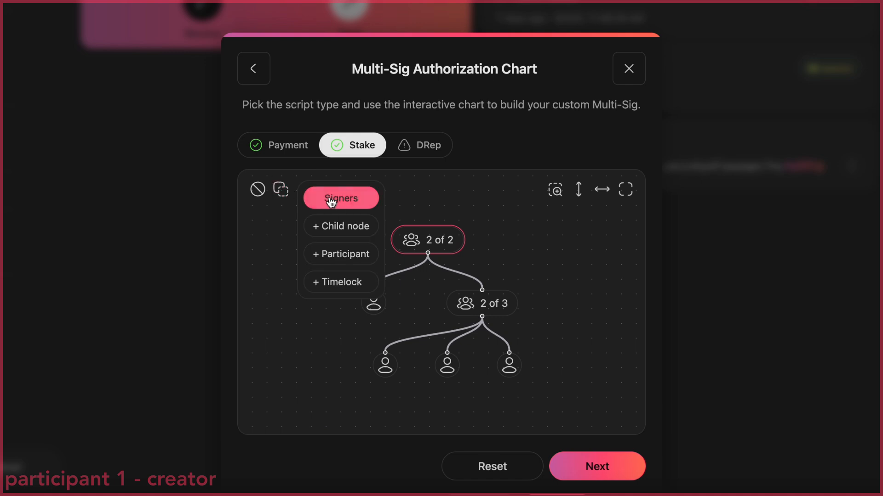
{"action": "left_click", "coordinate": [341, 198]}
{"action": "left_click", "coordinate": [358, 246]}
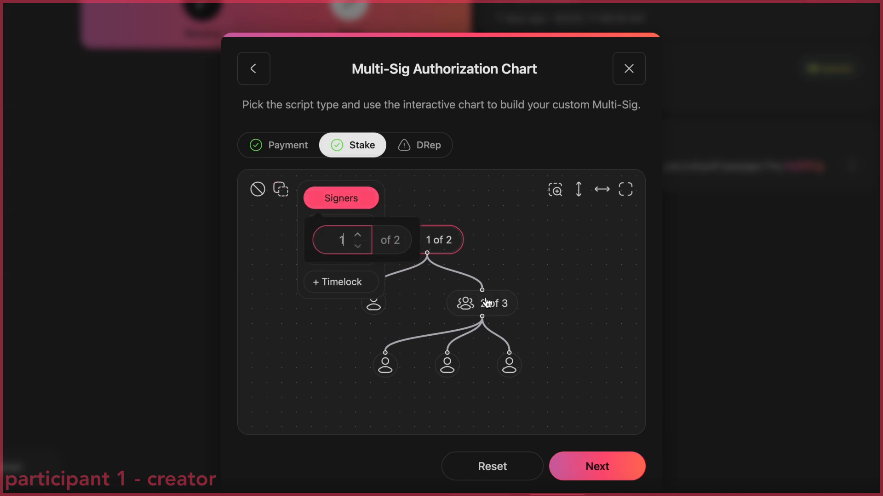
{"action": "left_click", "coordinate": [463, 301]}
{"action": "left_click", "coordinate": [395, 247]}
{"action": "left_click", "coordinate": [411, 284]}
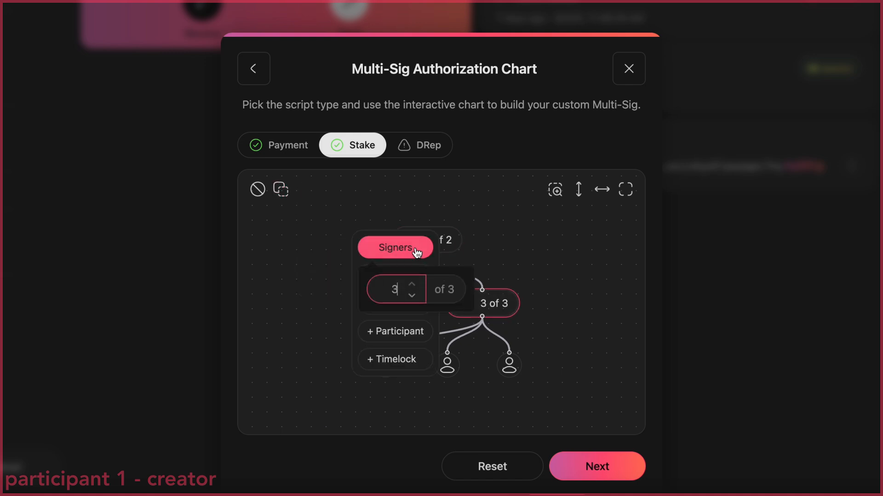
Stop the DRep script mirroring the payment script and delete its child node with all three participants
{"action": "left_click", "coordinate": [422, 152]}
{"action": "left_click", "coordinate": [282, 192]}
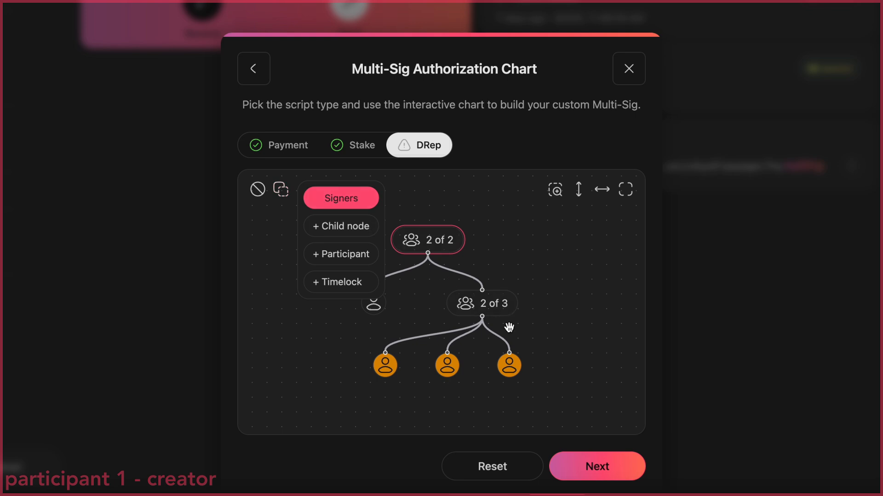
{"action": "left_click", "coordinate": [508, 352]}
{"action": "left_click", "coordinate": [551, 383]}
{"action": "left_click", "coordinate": [432, 371]}
{"action": "left_click", "coordinate": [489, 383]}
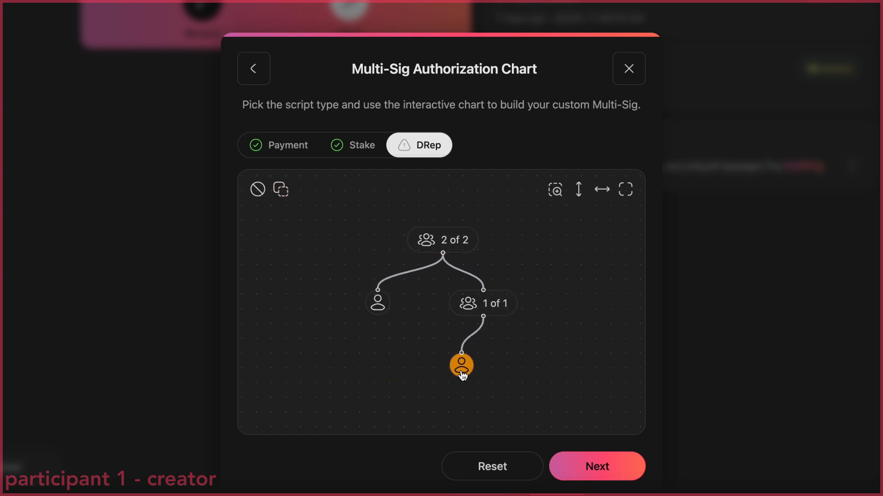
{"action": "left_click", "coordinate": [463, 373]}
{"action": "left_click", "coordinate": [523, 378]}
{"action": "left_click", "coordinate": [513, 351]}
{"action": "left_click", "coordinate": [414, 333]}
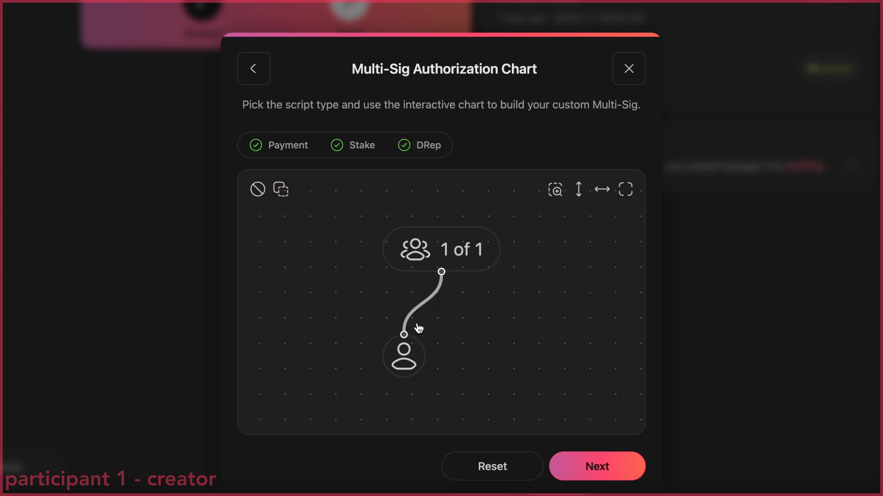
Disable and re-enable the stake script, and set it to mirror the payment script
{"action": "left_click", "coordinate": [345, 145]}
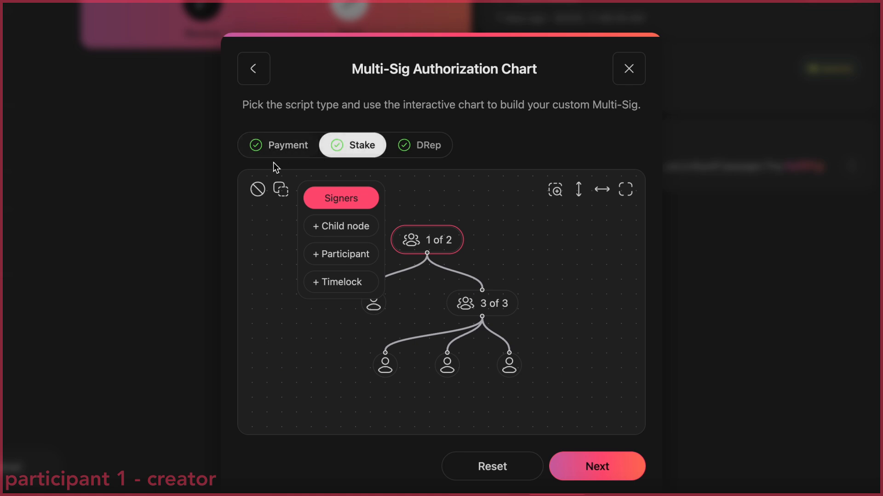
{"action": "left_click", "coordinate": [258, 189]}
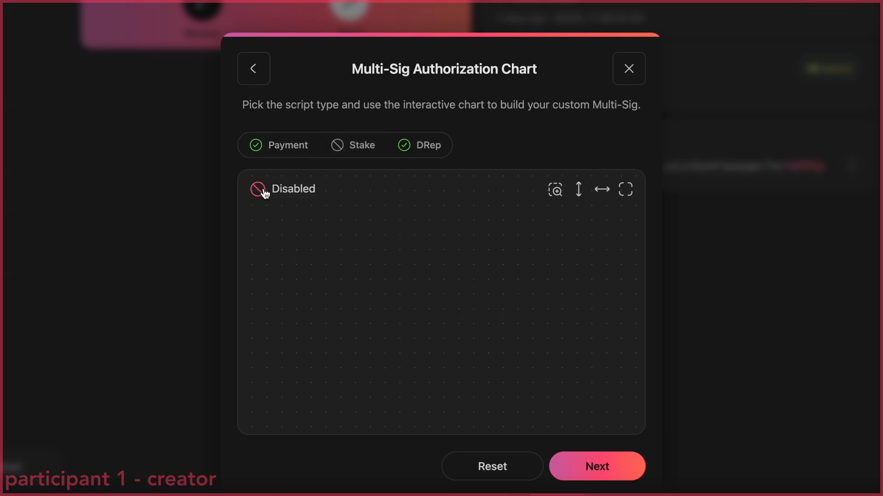
{"action": "left_click", "coordinate": [264, 192]}
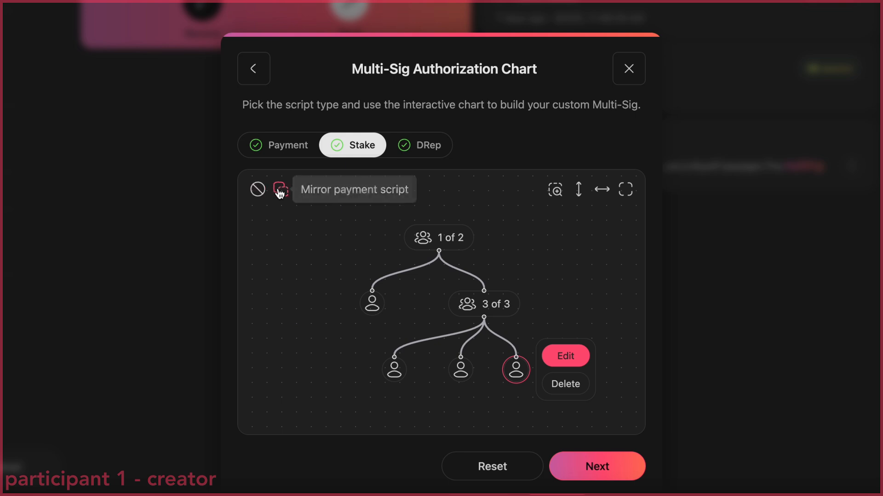
{"action": "left_click", "coordinate": [279, 192]}
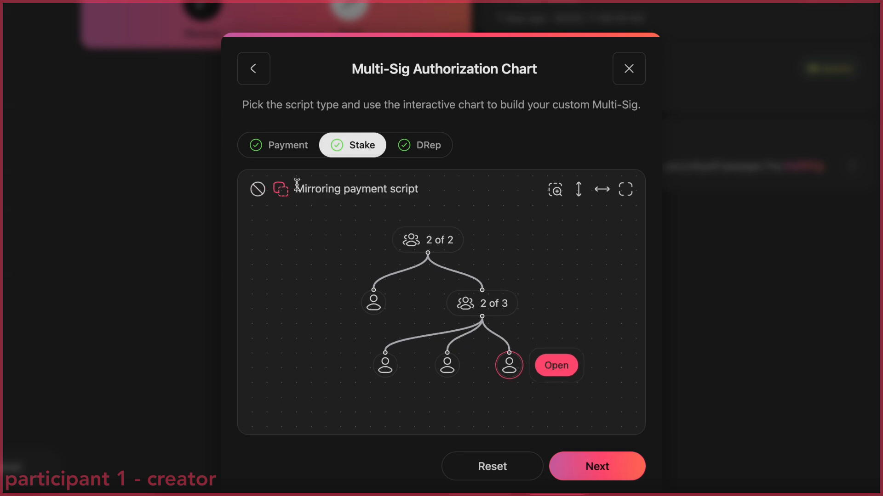
Register the multi-sig wallet on-chain without encrypting its metadata, signing with the participant-1 wallet's spending password
{"action": "left_click", "coordinate": [610, 467]}
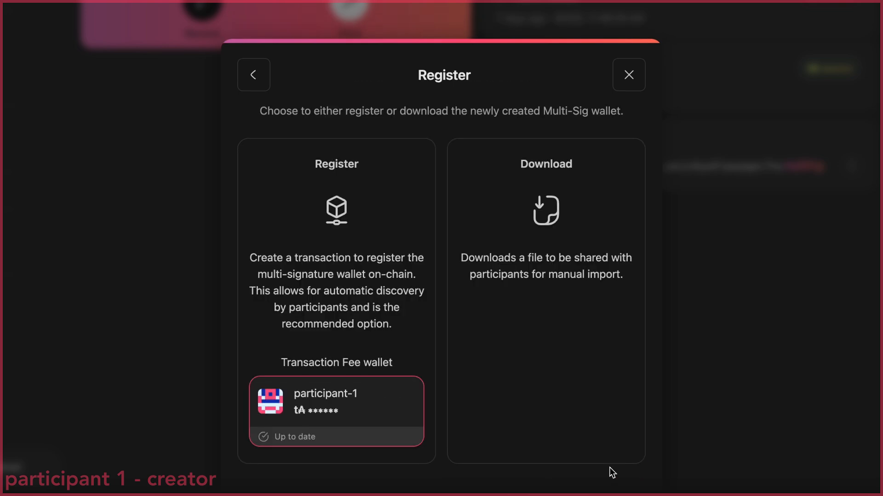
{"action": "left_click", "coordinate": [378, 288]}
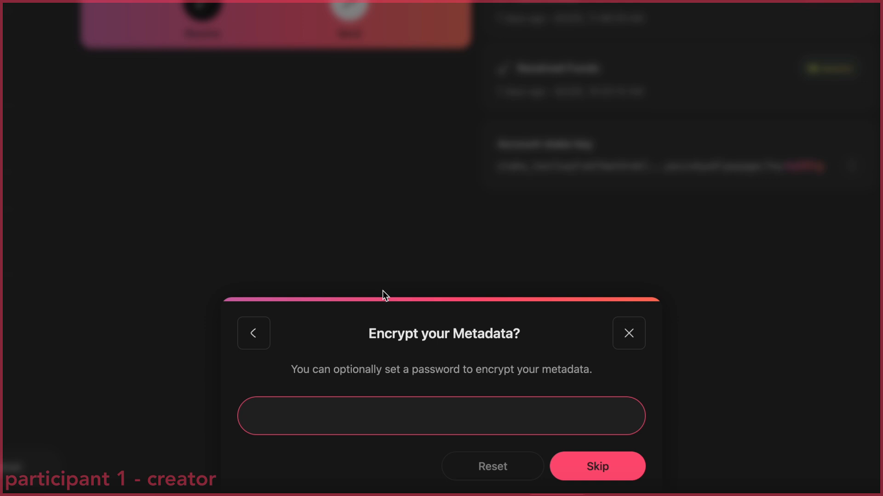
{"action": "left_click", "coordinate": [586, 466]}
{"action": "type", "text": "••••"}
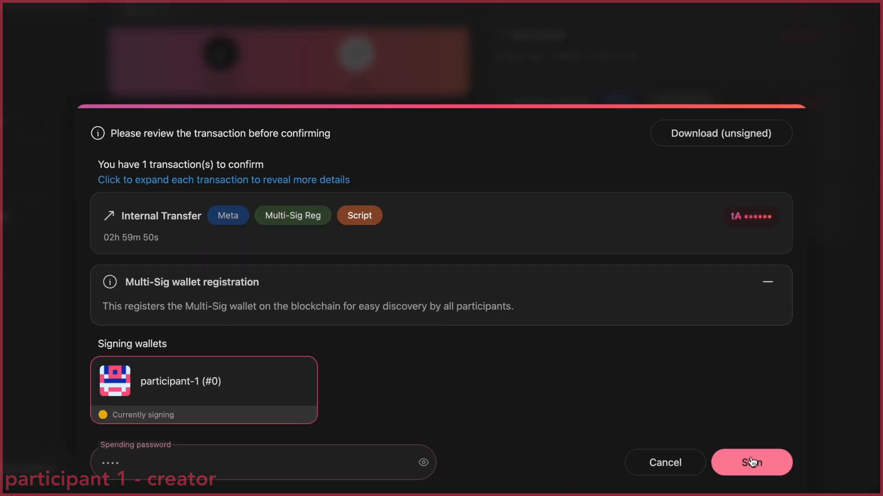
{"action": "left_click", "coordinate": [752, 462]}
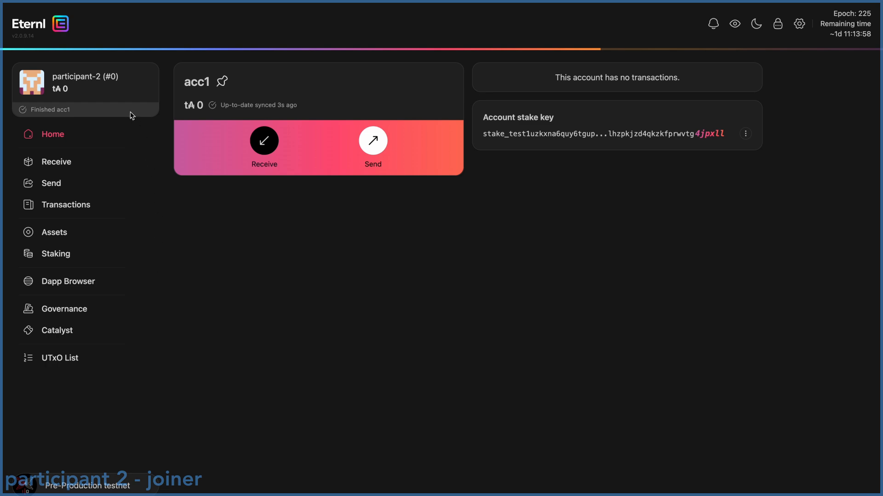
Start joining a multi-sig wallet by discovery and scan for registered wallets that include participant-2's multi-sig key
{"action": "left_click", "coordinate": [128, 94]}
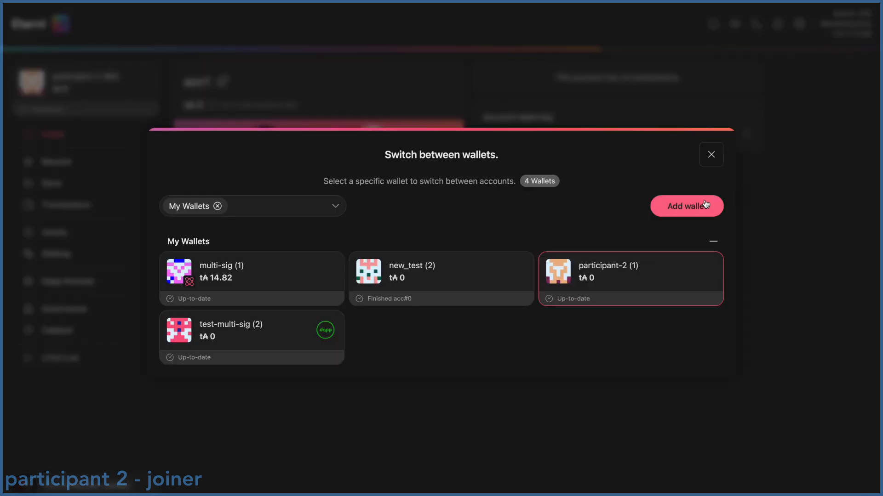
{"action": "left_click", "coordinate": [687, 208]}
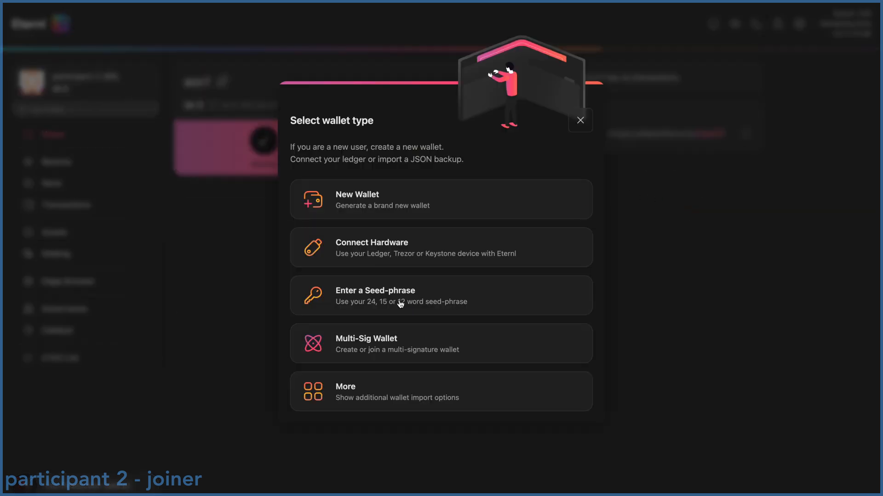
{"action": "left_click", "coordinate": [393, 333]}
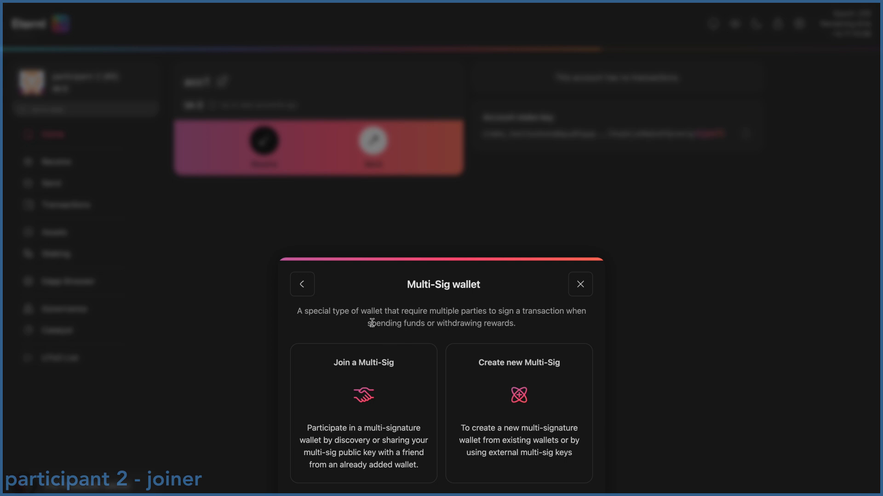
{"action": "left_click", "coordinate": [367, 379]}
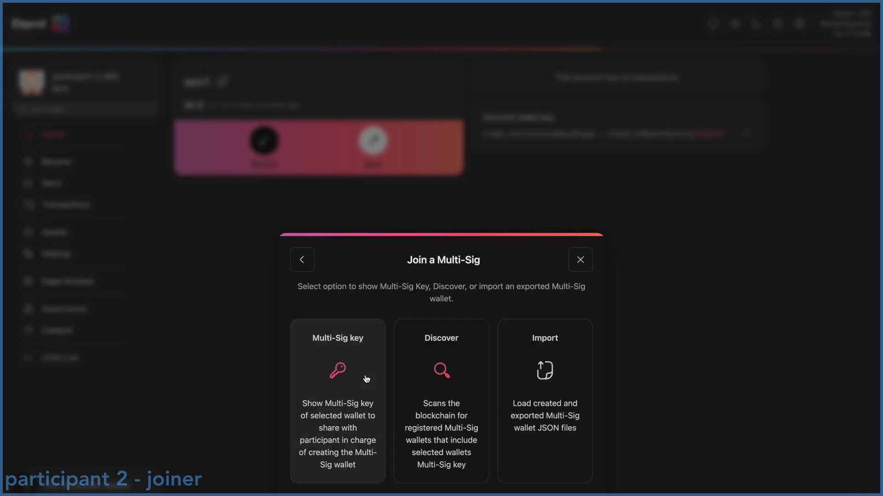
{"action": "left_click", "coordinate": [452, 363]}
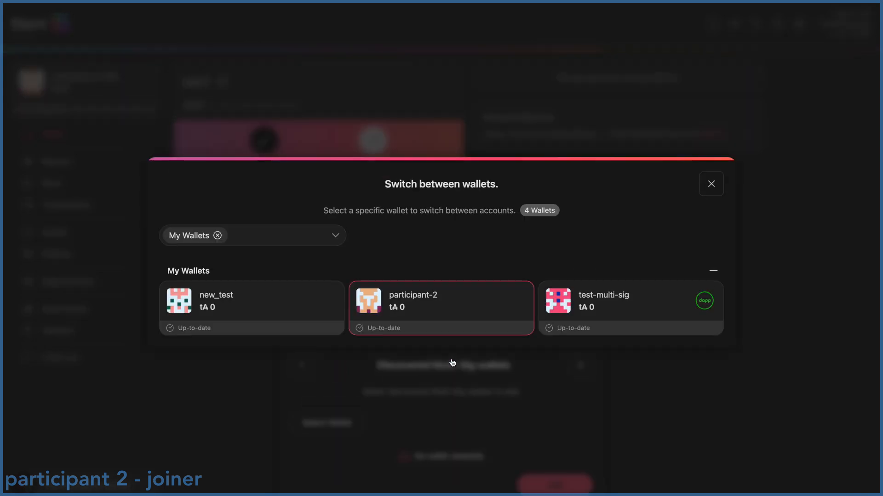
{"action": "left_click", "coordinate": [451, 311]}
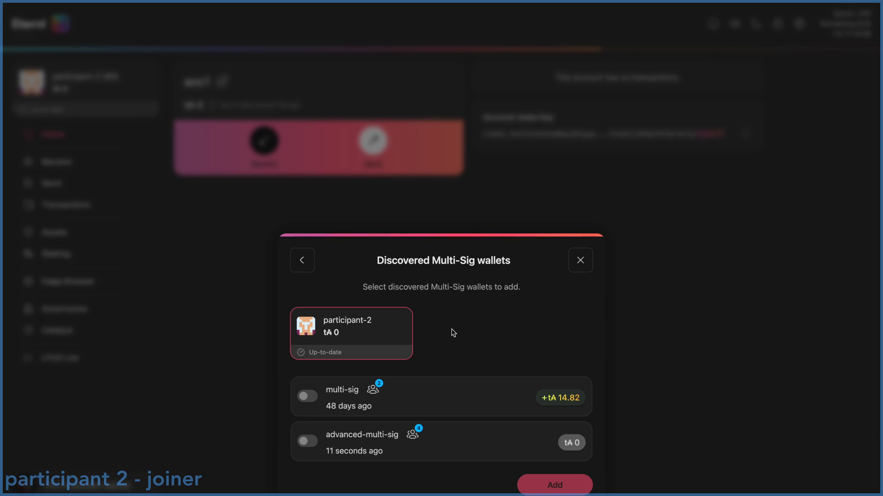
View the discovery details of advanced-multi-sig, select that wallet and add it to participant 2's wallets
{"action": "left_click", "coordinate": [367, 438]}
{"action": "left_click", "coordinate": [307, 441]}
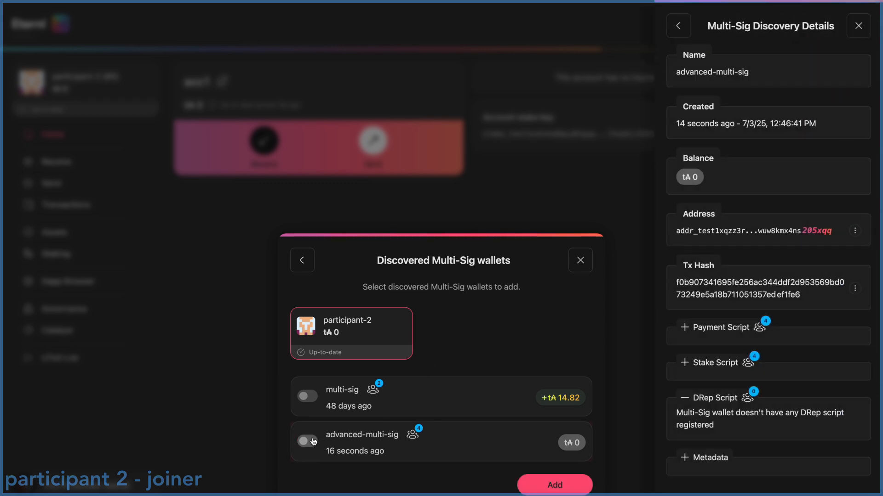
{"action": "left_click", "coordinate": [544, 487]}
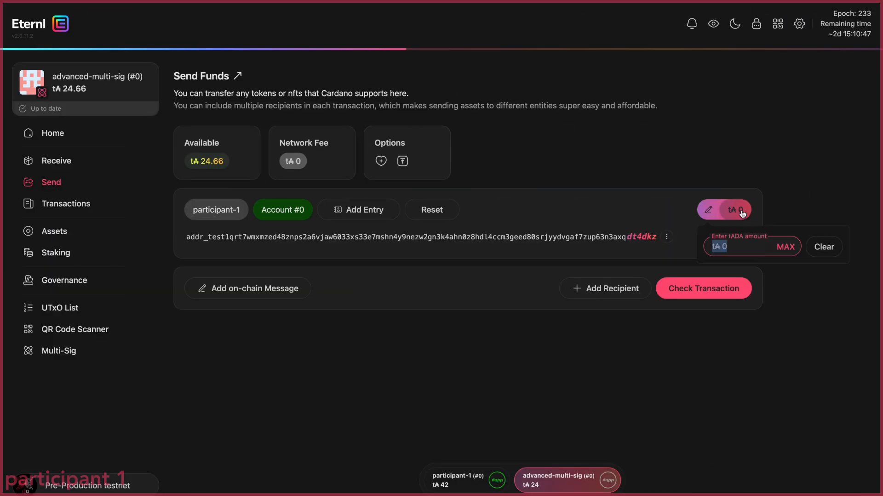
Send 15 tADA from advanced-multi-sig to participant-1, signing with participant-1's spending password, and open the notifications
{"action": "type", "text": "15"}
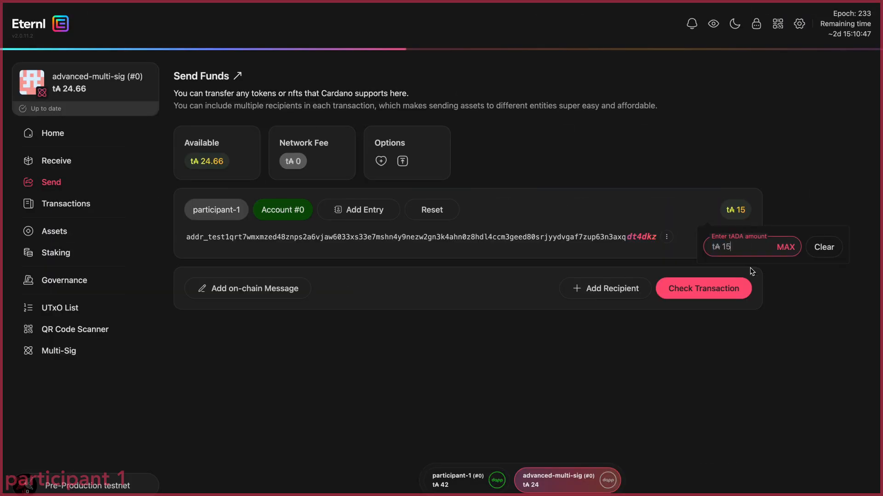
{"action": "left_click", "coordinate": [733, 296]}
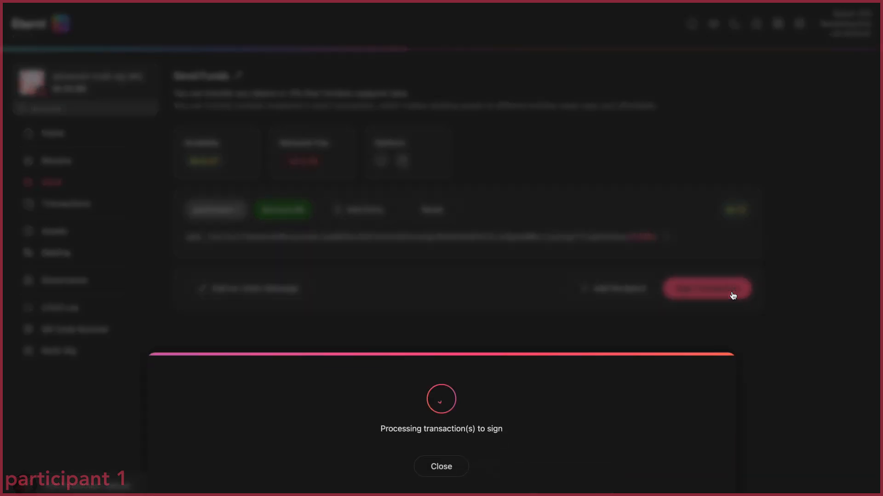
{"action": "type", "text": "••••"}
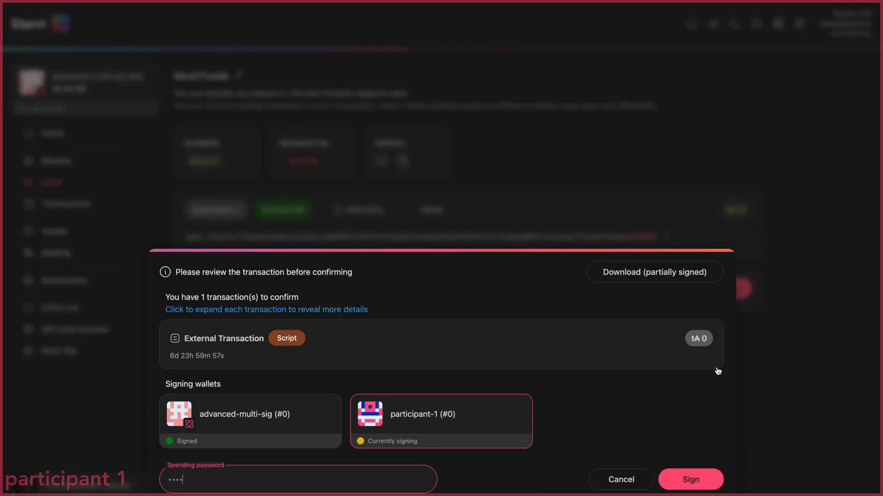
{"action": "left_click", "coordinate": [693, 479]}
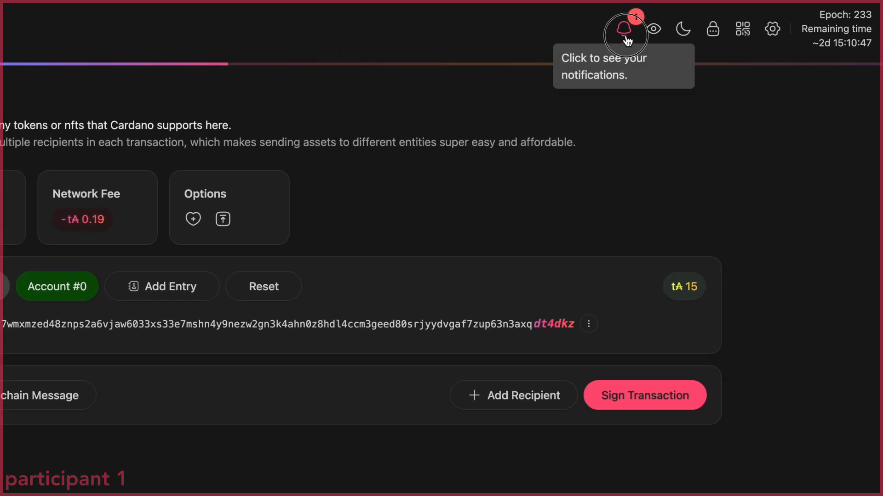
{"action": "left_click", "coordinate": [692, 25]}
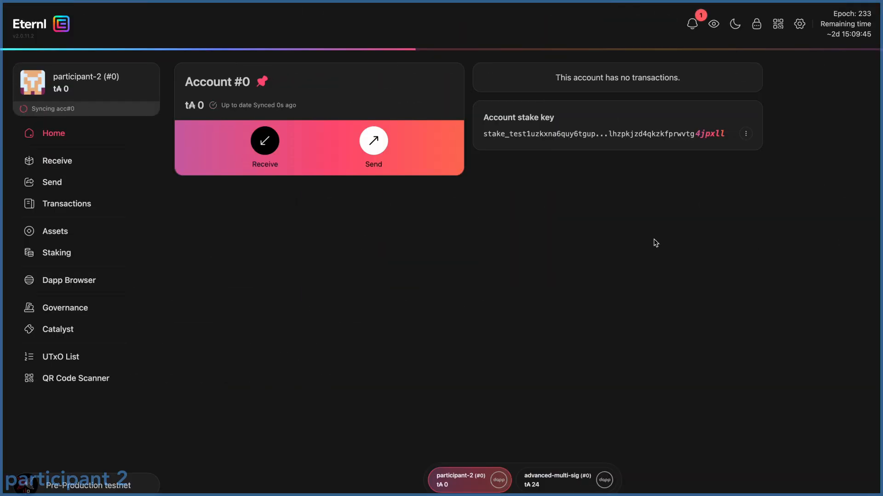
As participant 2, open the pending multi-sig transaction from the notifications, review its details and sign it with the spending password
{"action": "left_click", "coordinate": [632, 35]}
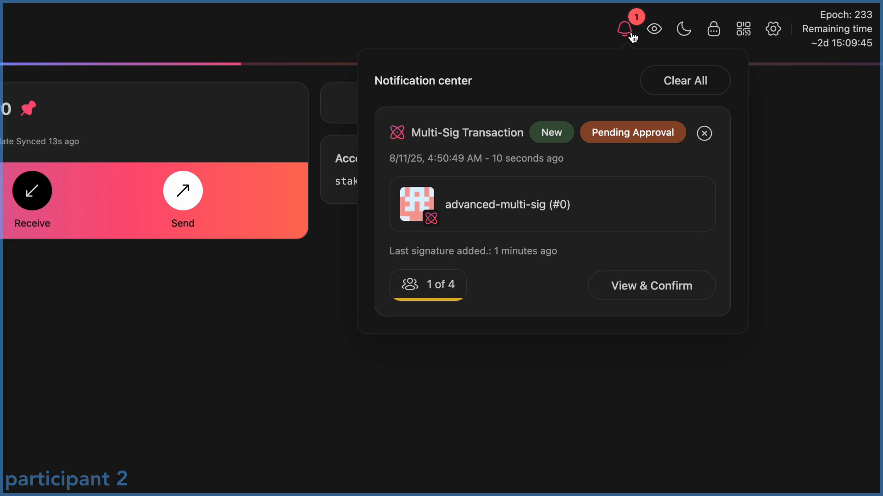
{"action": "left_click", "coordinate": [652, 285]}
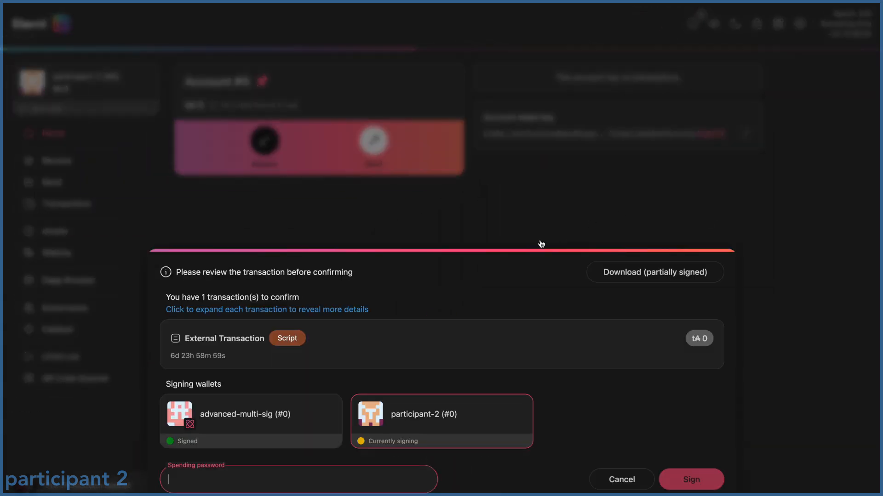
{"action": "left_click", "coordinate": [366, 339]}
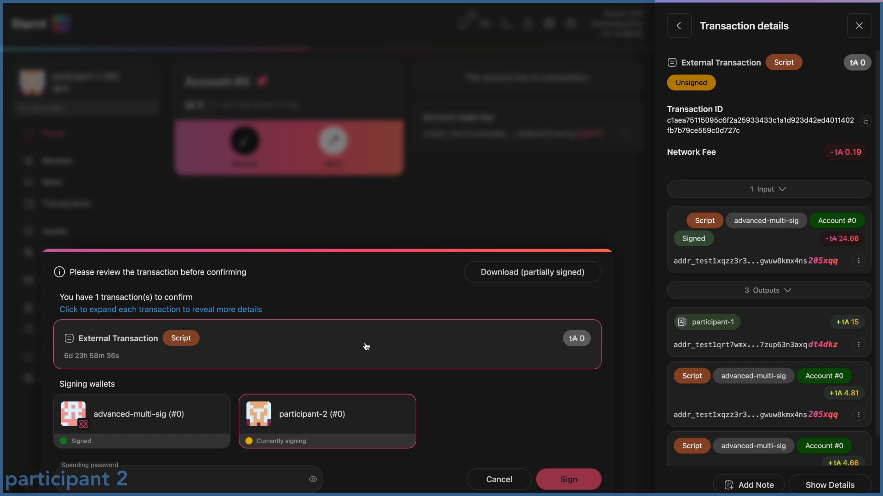
{"action": "left_click", "coordinate": [858, 26]}
{"action": "left_click", "coordinate": [222, 477]}
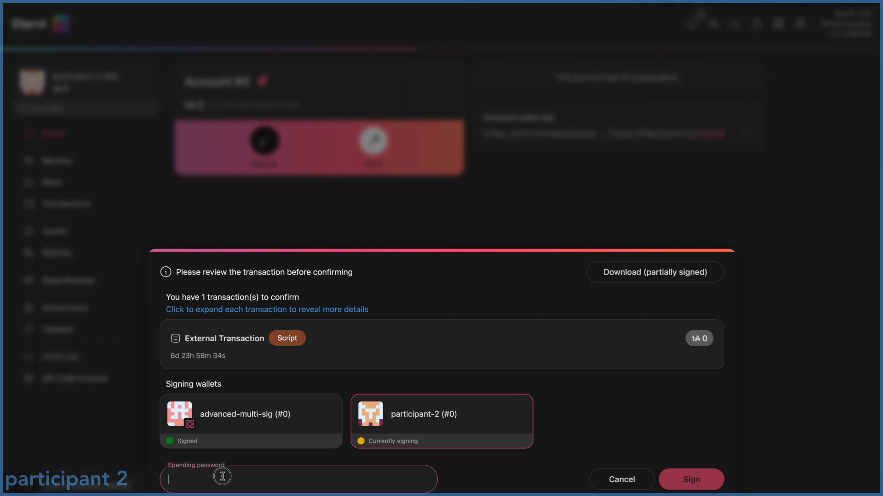
{"action": "key", "text": "ctrl+v"}
{"action": "left_click", "coordinate": [682, 483]}
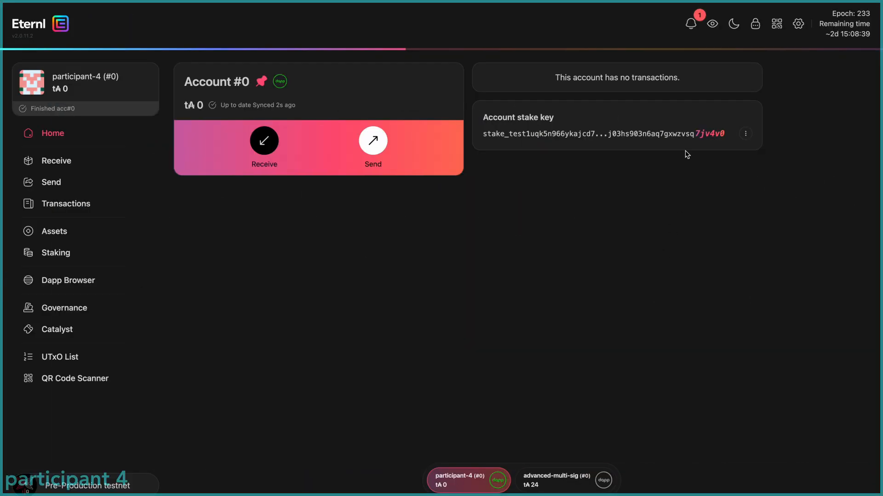
As participant 4, review the pending advanced-multi-sig transaction from the notifications and sign it with the spending password
{"action": "left_click", "coordinate": [746, 23]}
{"action": "left_click", "coordinate": [629, 285]}
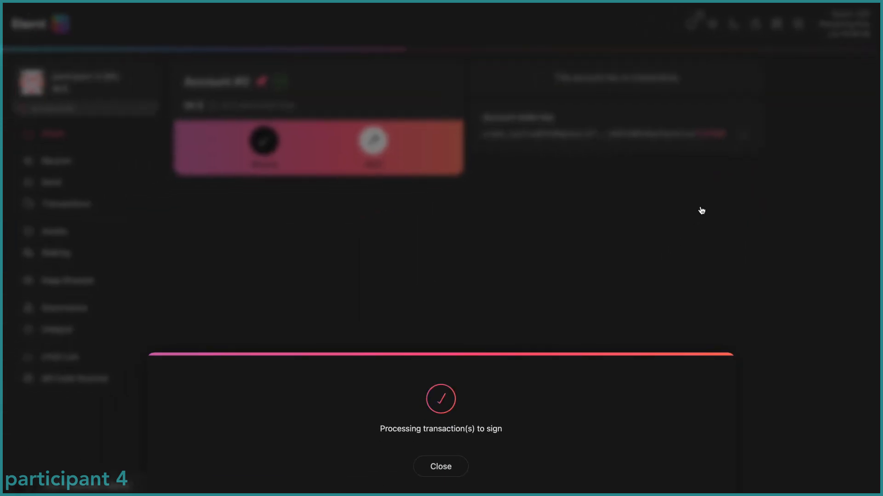
{"action": "left_click", "coordinate": [603, 356]}
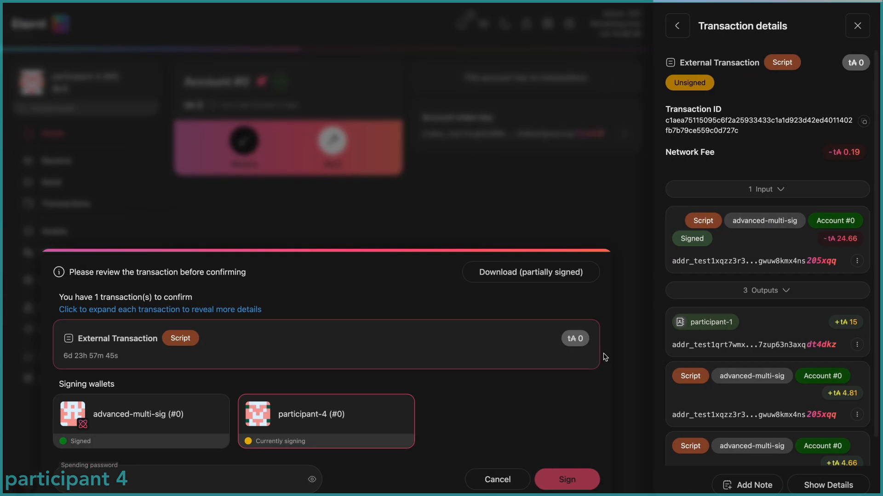
{"action": "type", "text": "••••"}
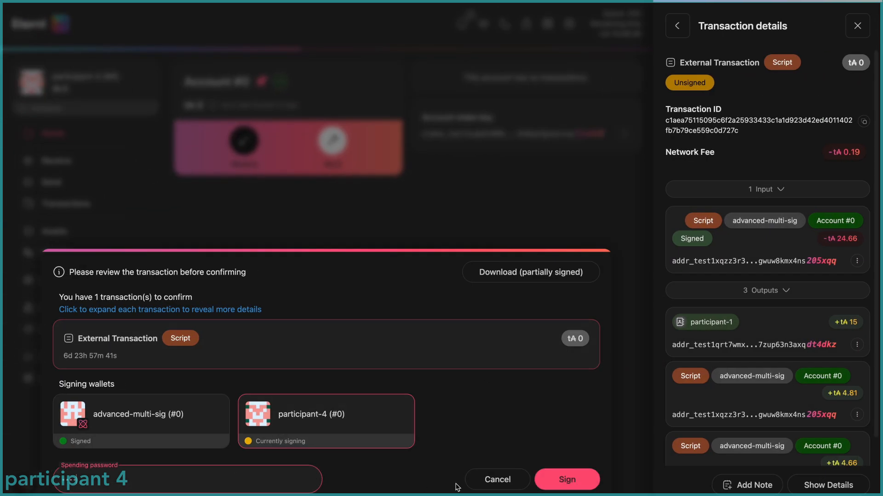
{"action": "left_click", "coordinate": [567, 480]}
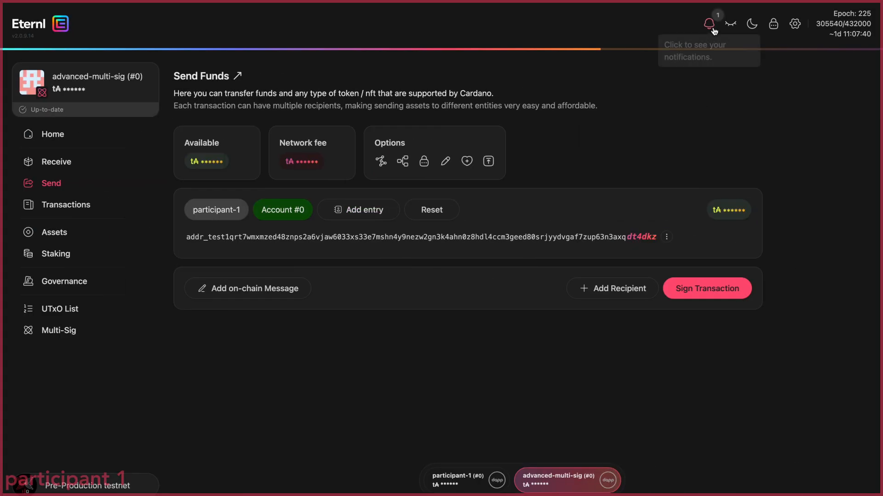
As participant 1, check which signers confirmed the multi-sig transaction in the notifications and view its transaction details
{"action": "left_click", "coordinate": [762, 19]}
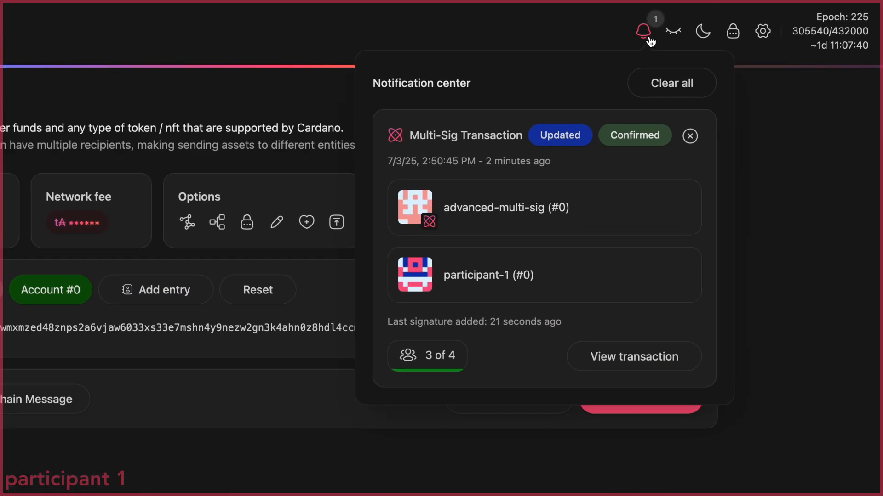
{"action": "mouse_move", "coordinate": [636, 135]}
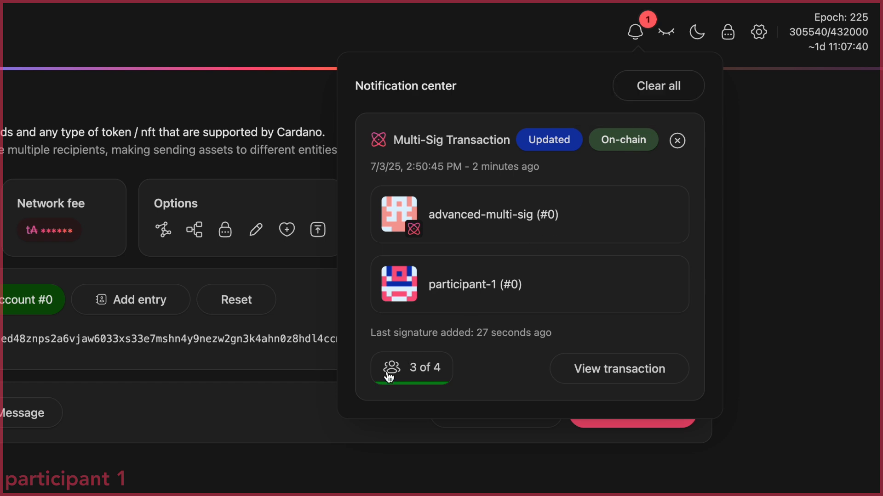
{"action": "left_click", "coordinate": [412, 378]}
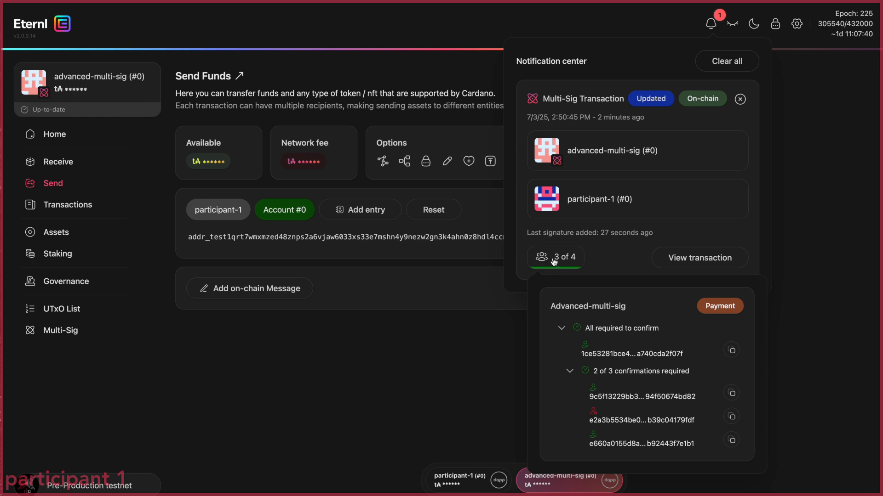
{"action": "left_click", "coordinate": [694, 258]}
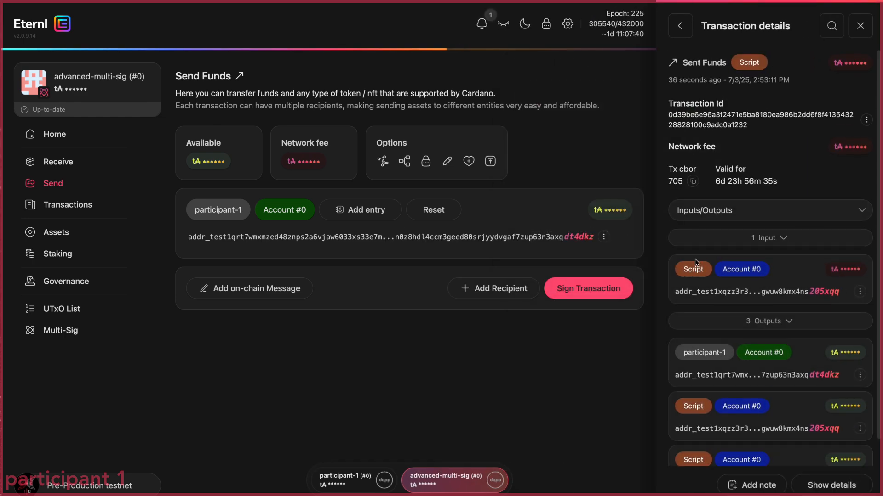